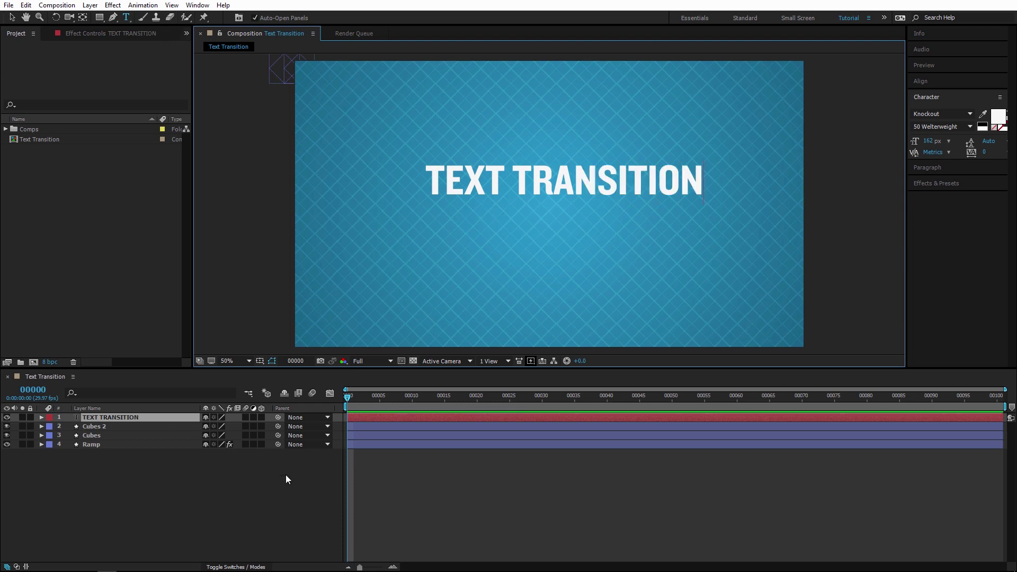
Center the TEXT TRANSITION layer's anchor point on its text and center the layer in the composition
click(128, 418)
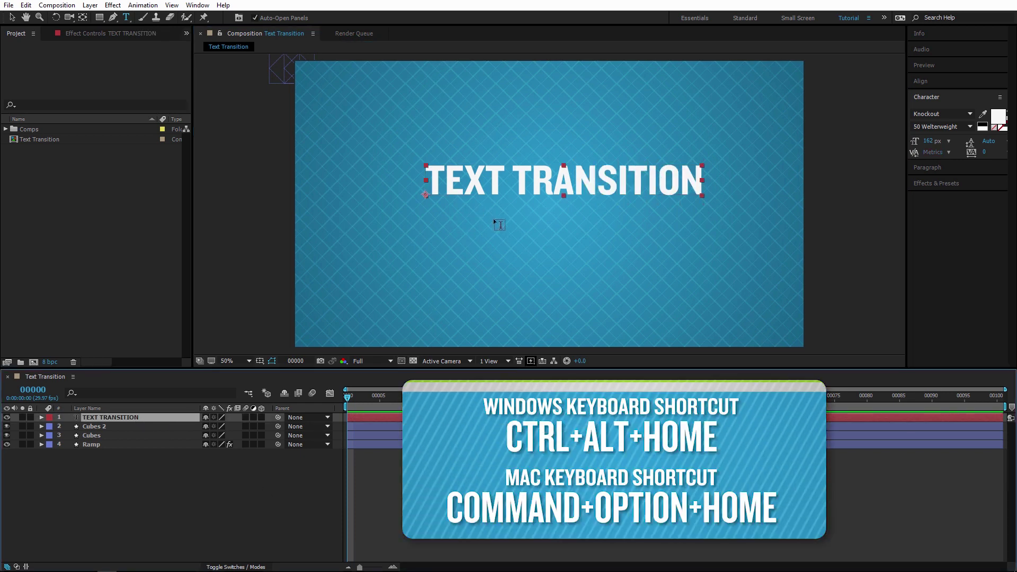
key(ctrl+alt+Home)
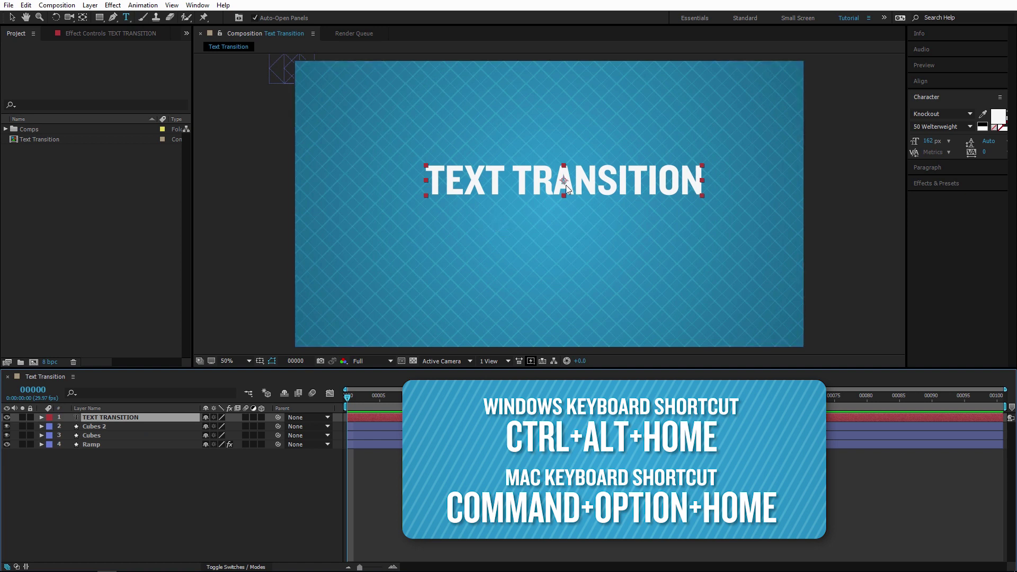
key(ctrl+Home)
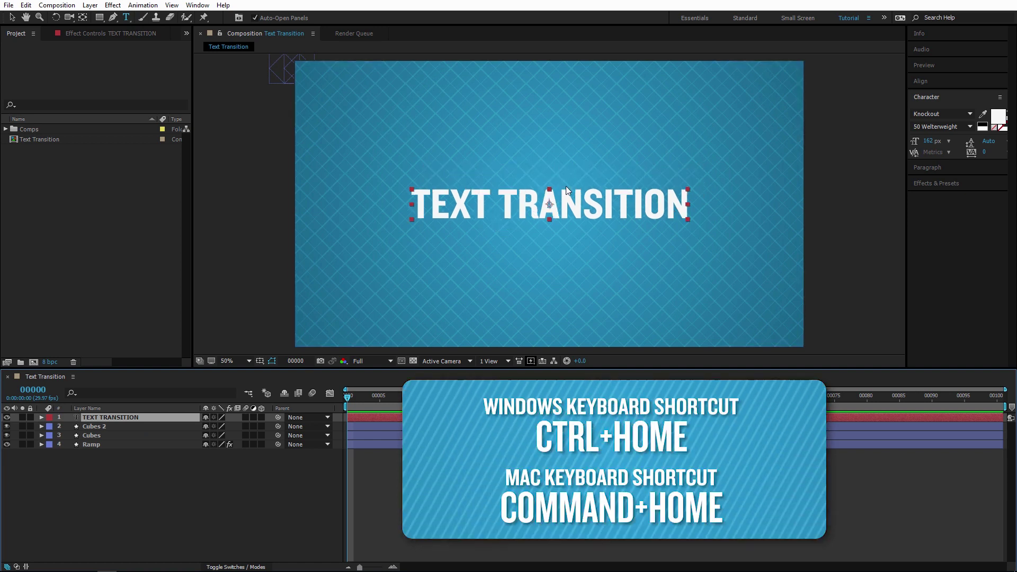
Slightly widen the kerning between E and X in TEXT and between R and A in TRANSITION
click(447, 210)
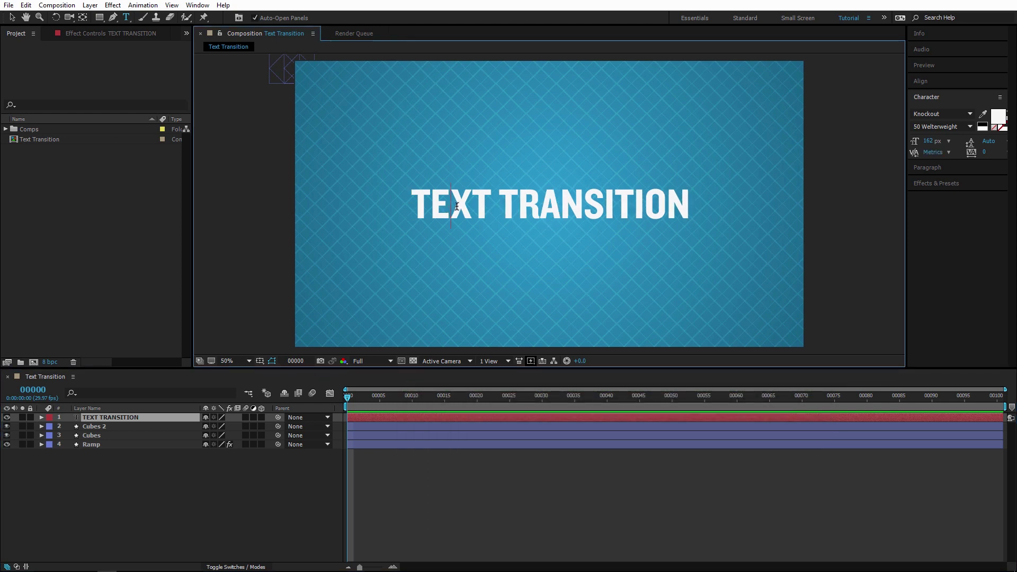
click(541, 206)
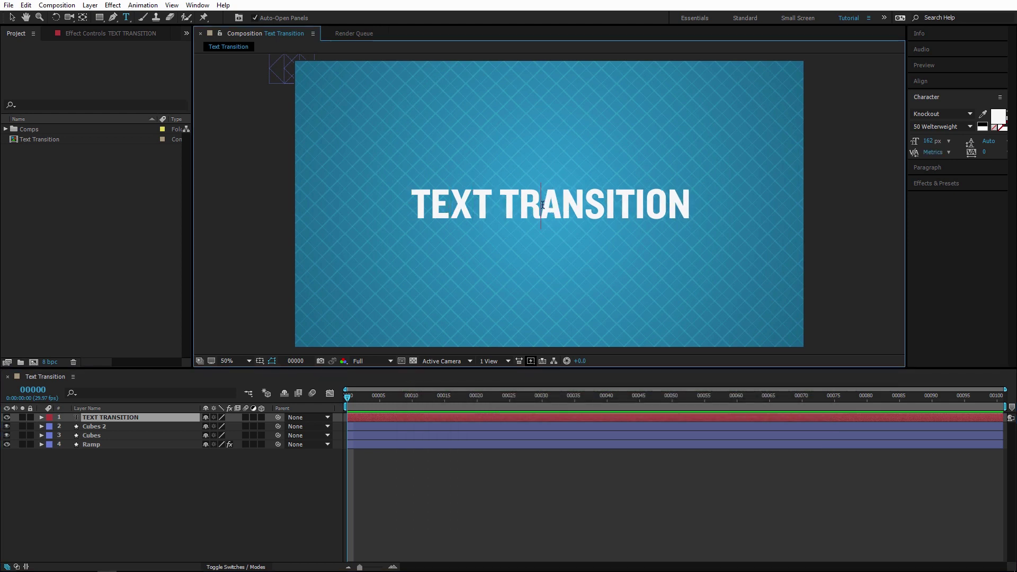
key(alt+Right)
click(307, 499)
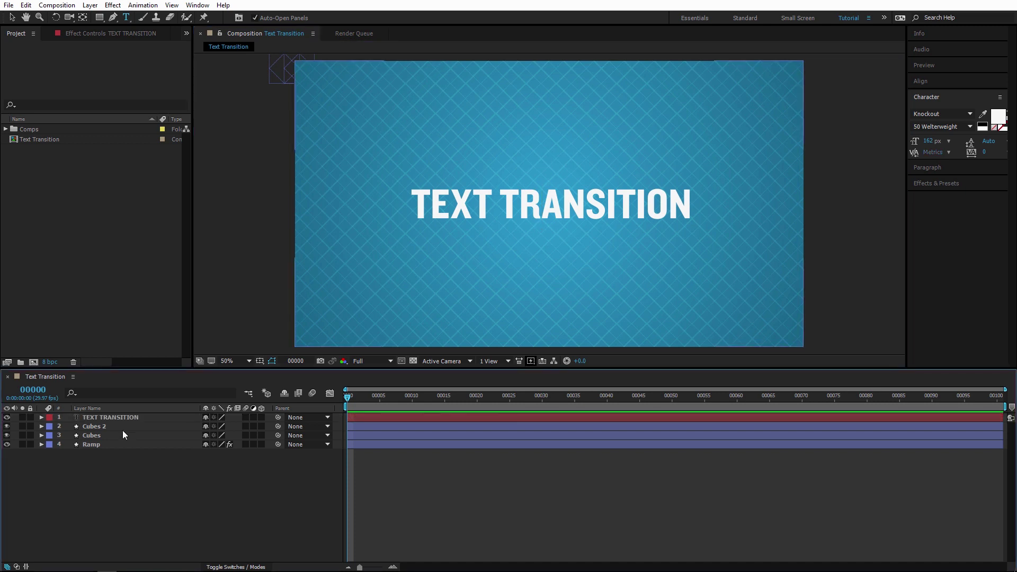
Duplicate the TEXT TRANSITION layer and change the copy's text to UKRAMEDIA.COM
click(123, 418)
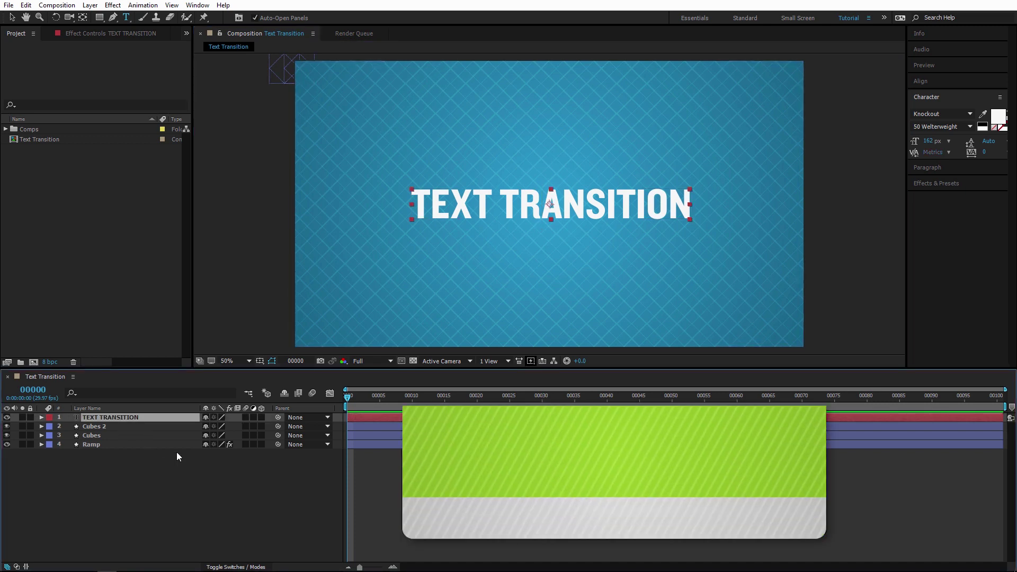
key(ctrl+d)
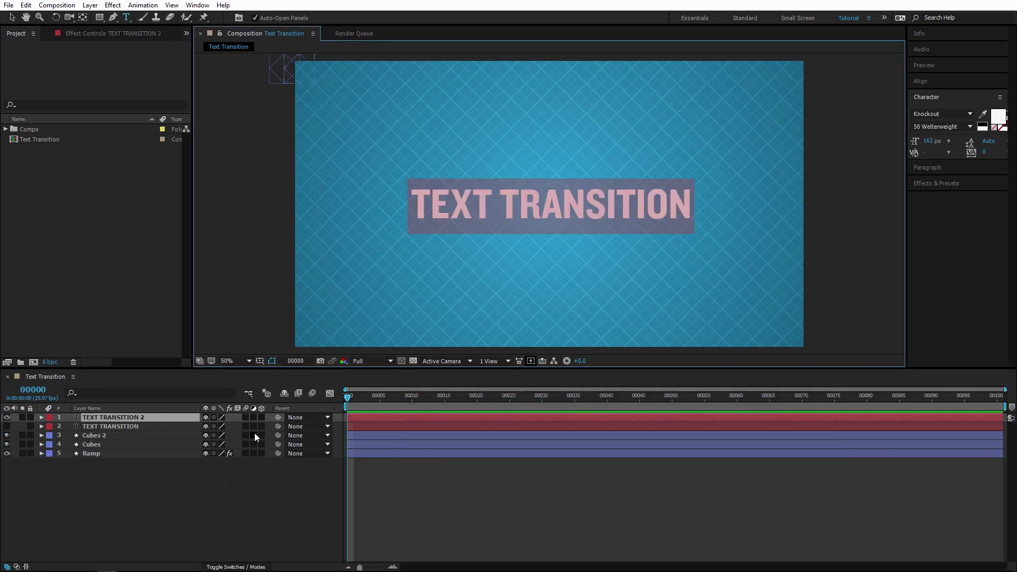
text(UKRAMEDIA)
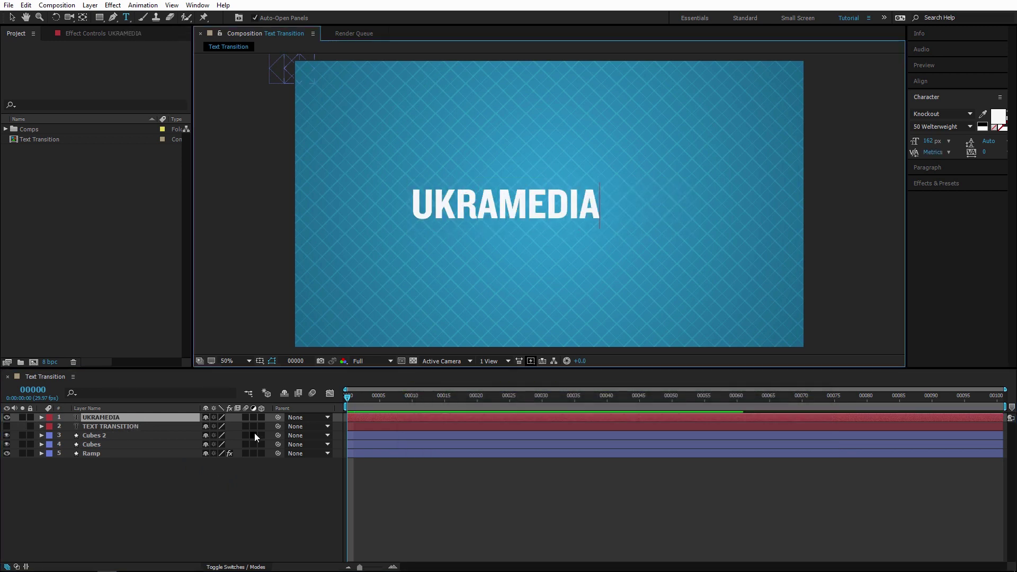
text(.COM)
click(197, 501)
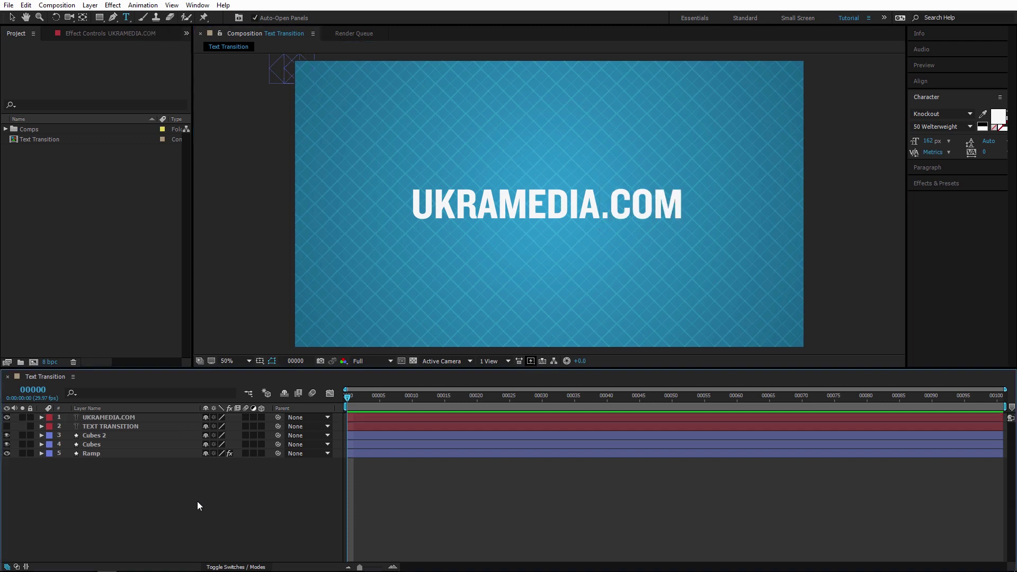
Center the UKRAMEDIA.COM text layer in the composition, with its anchor point in the middle of the text
click(115, 418)
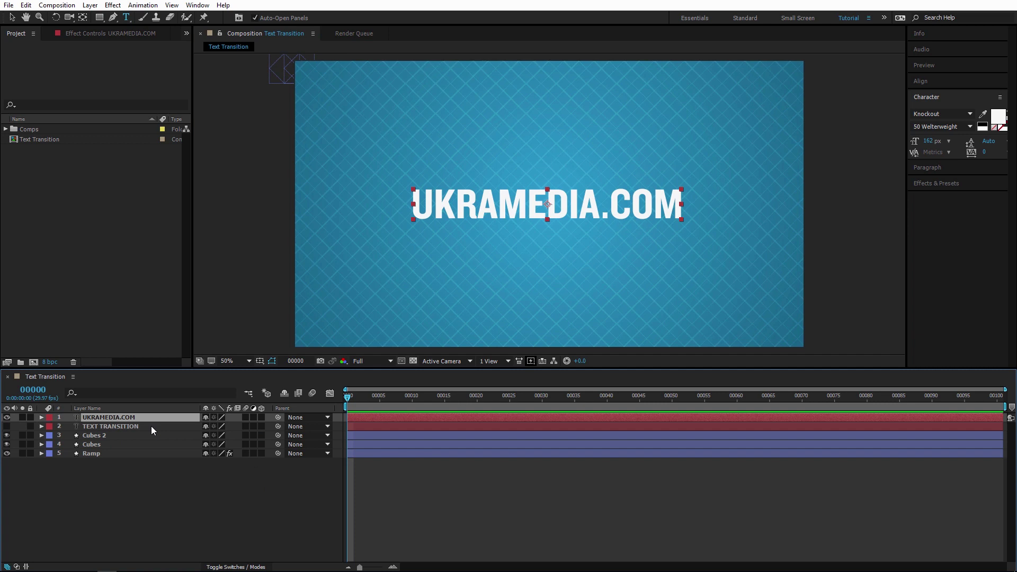
key(shift+Right)
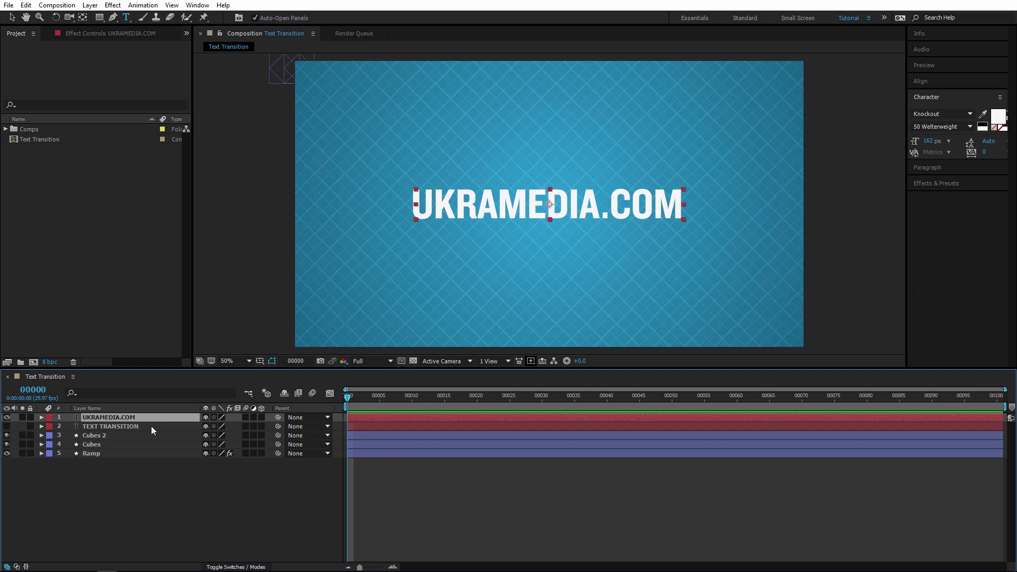
click(211, 494)
Place the UKRAMEDIA.COM layer below TEXT TRANSITION, hide it, and make TEXT TRANSITION visible
drag(84, 419, 87, 431)
click(7, 426)
click(7, 417)
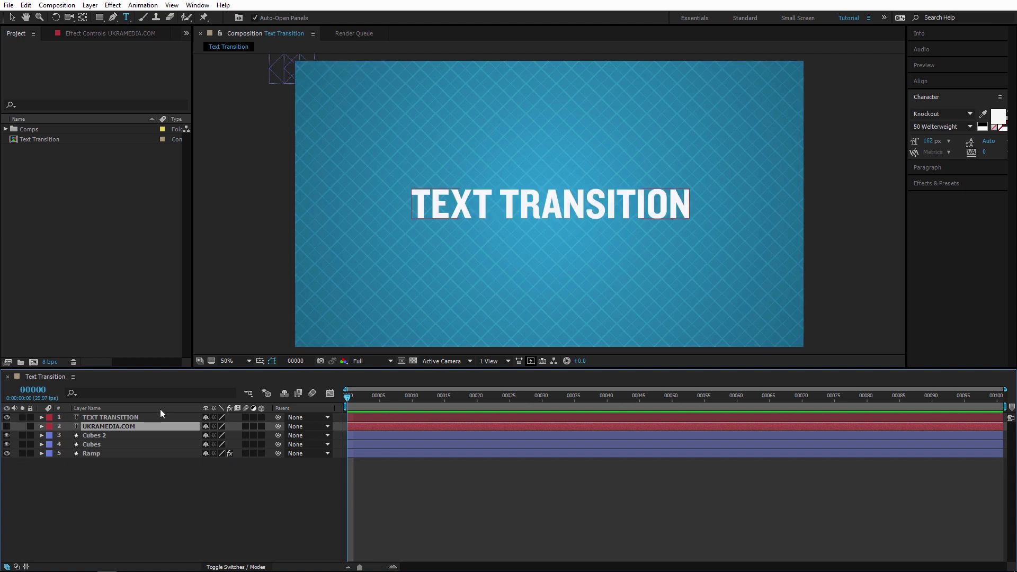
Compare the two text layers by toggling their visibility, leaving only TEXT TRANSITION shown
click(7, 417)
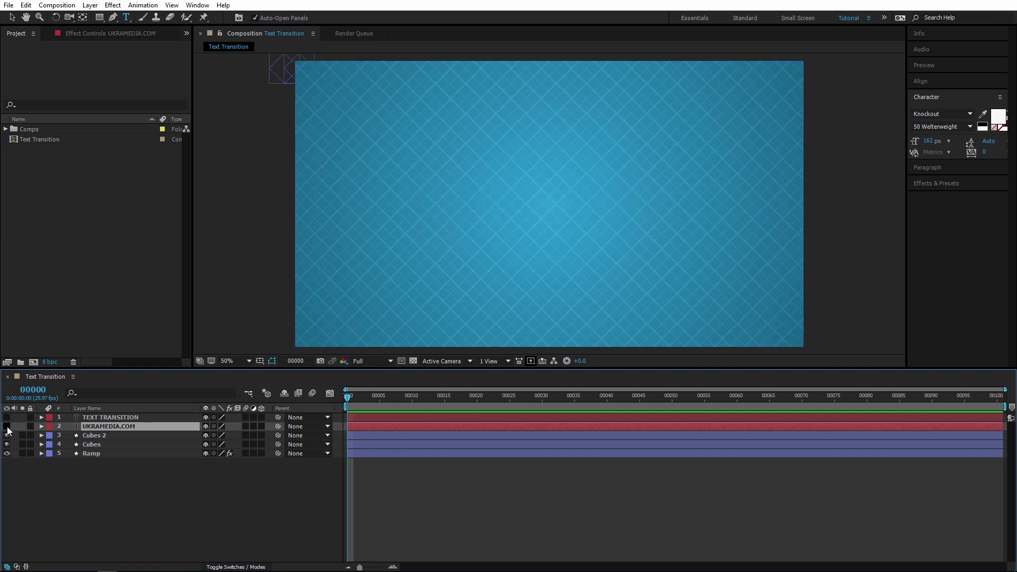
click(7, 426)
click(7, 426)
click(7, 417)
click(92, 417)
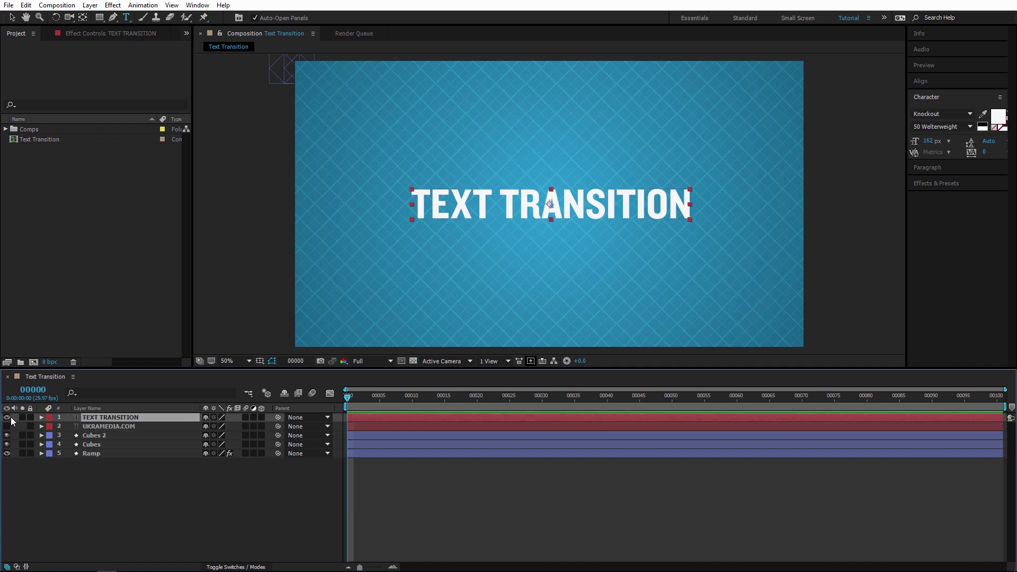
click(103, 427)
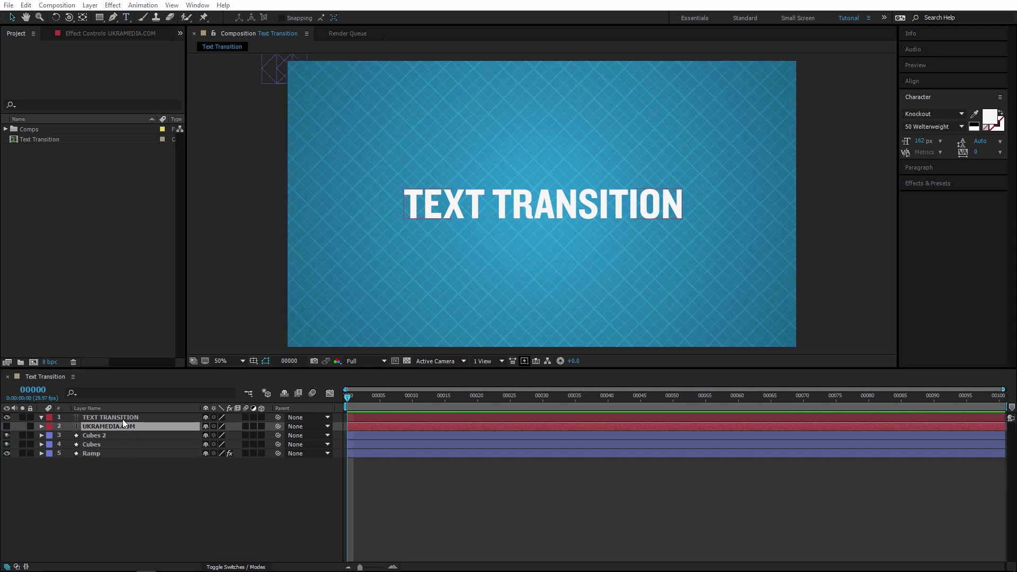
Find the Card Wipe effect and apply it to the TEXT TRANSITION layer
click(122, 417)
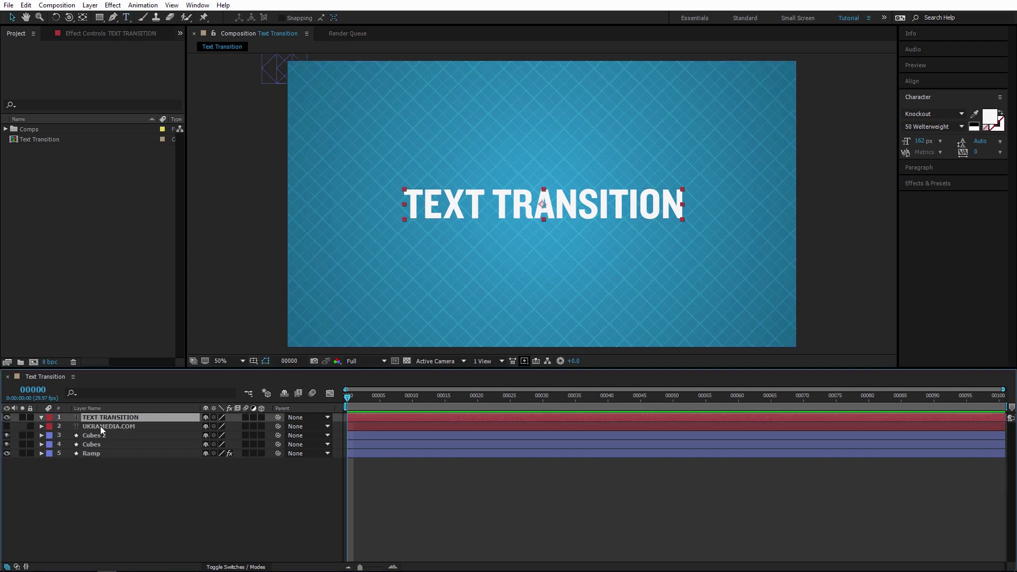
click(924, 184)
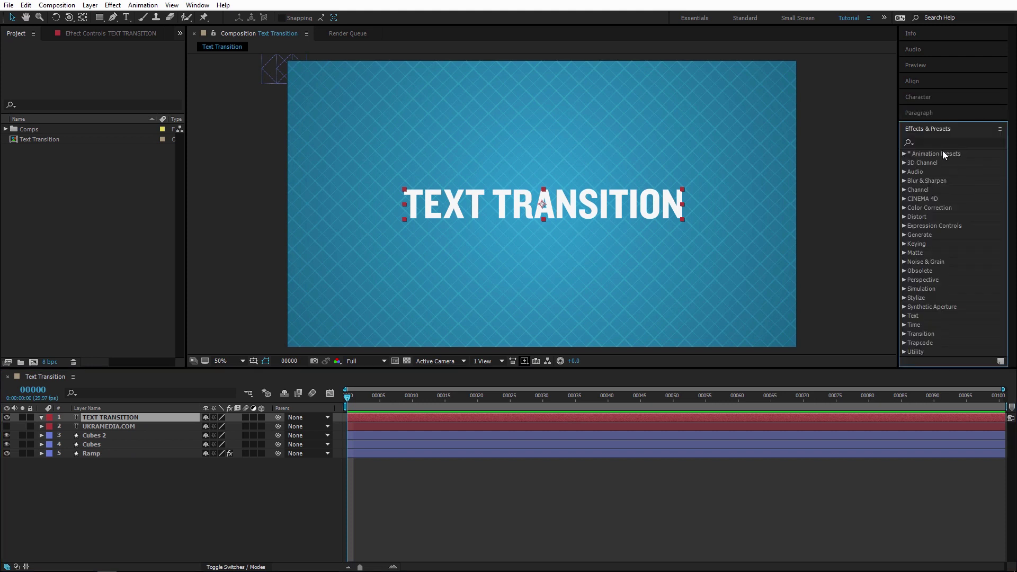
click(937, 142)
text(card wipe)
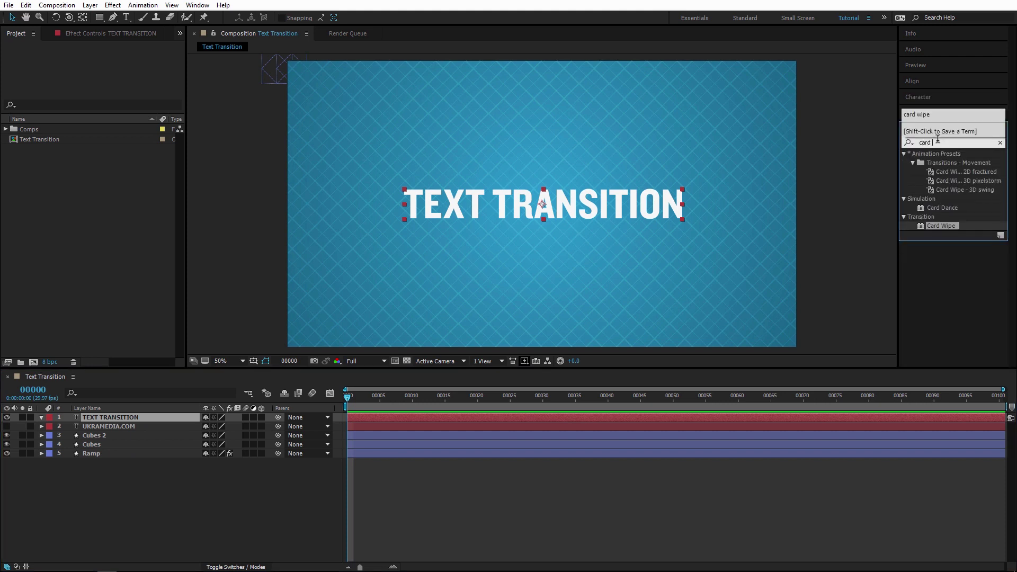
double_click(949, 206)
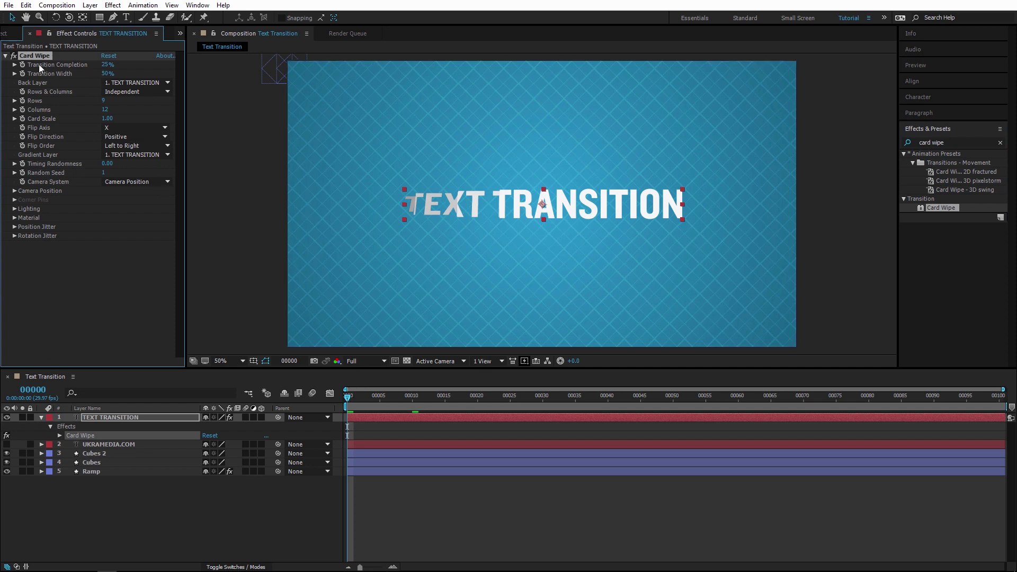
Set Card Wipe's Transition Completion to 0%, keyframe it at frame 10, and reveal the keyframe on the layer
drag(101, 66, 75, 65)
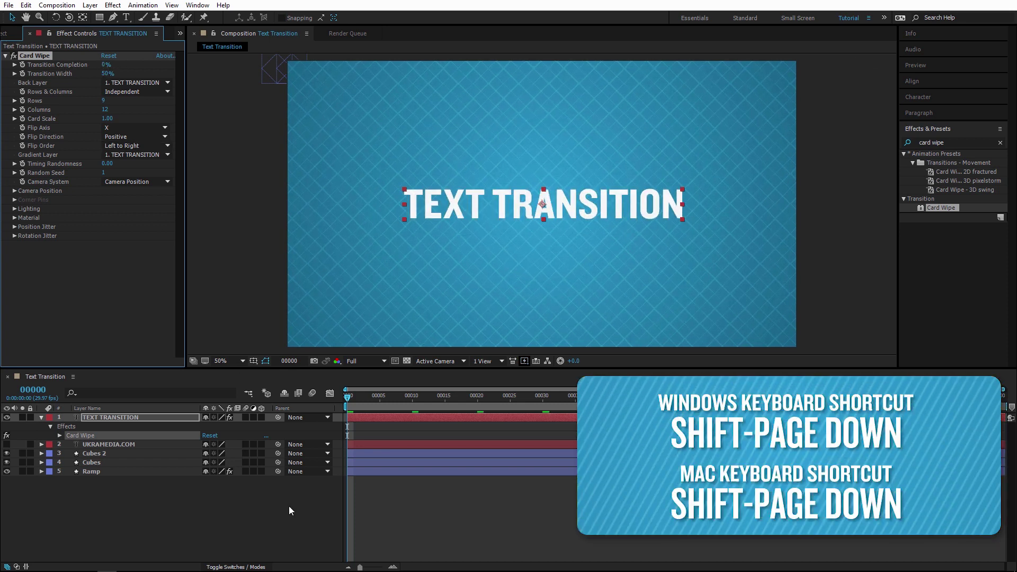
key(shift+Page_Down)
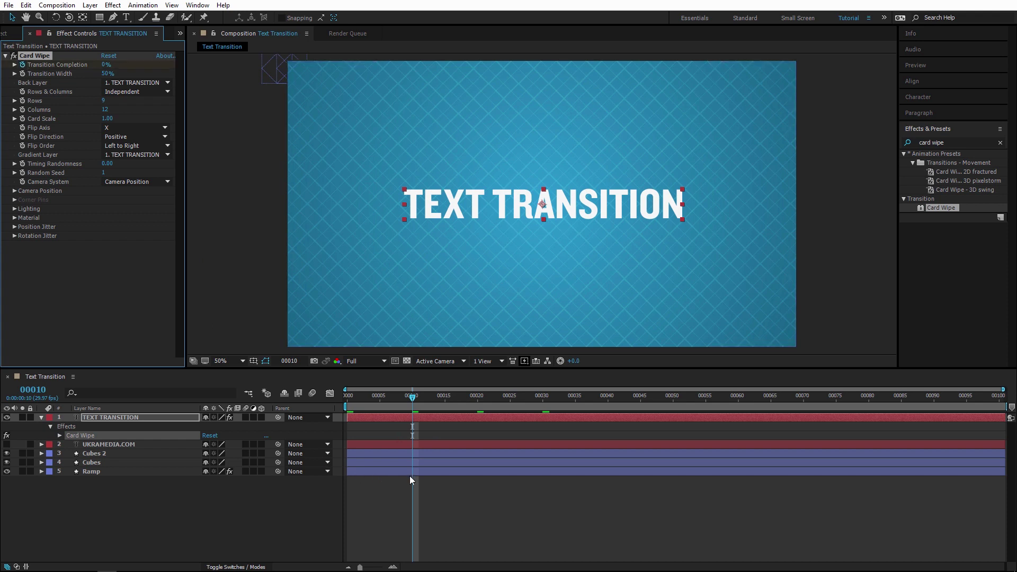
key(u)
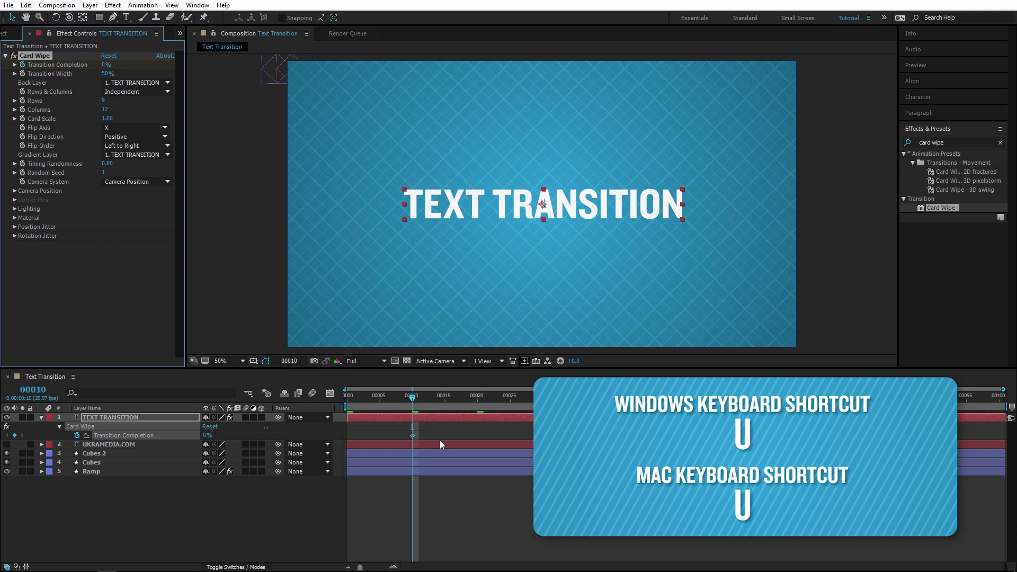
Keyframe Transition Completion at 100% on frame 30 and preview the wipe
key(shift+Page_Down)
key(shift+Page_Down)
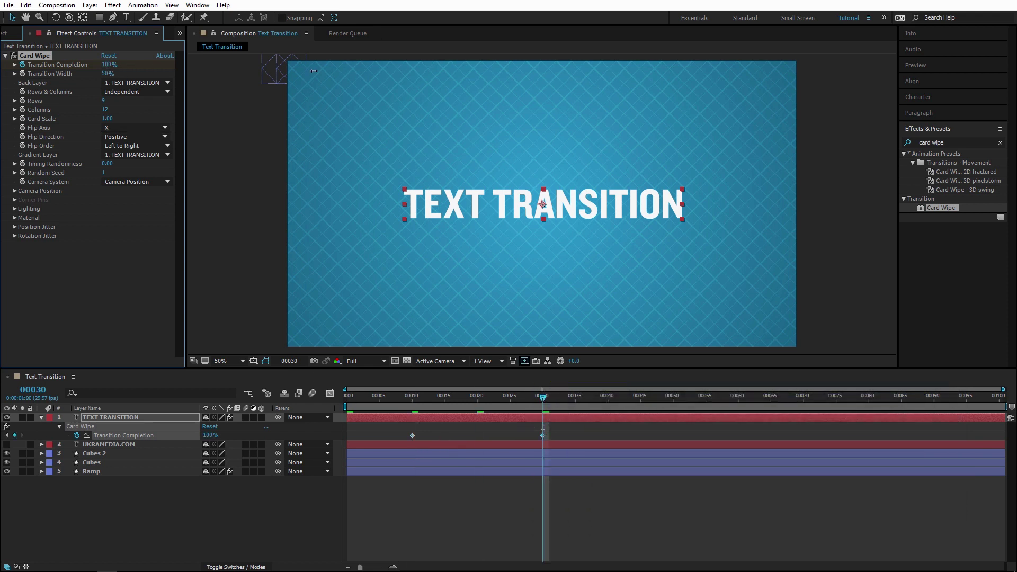
drag(491, 396, 436, 405)
key(space)
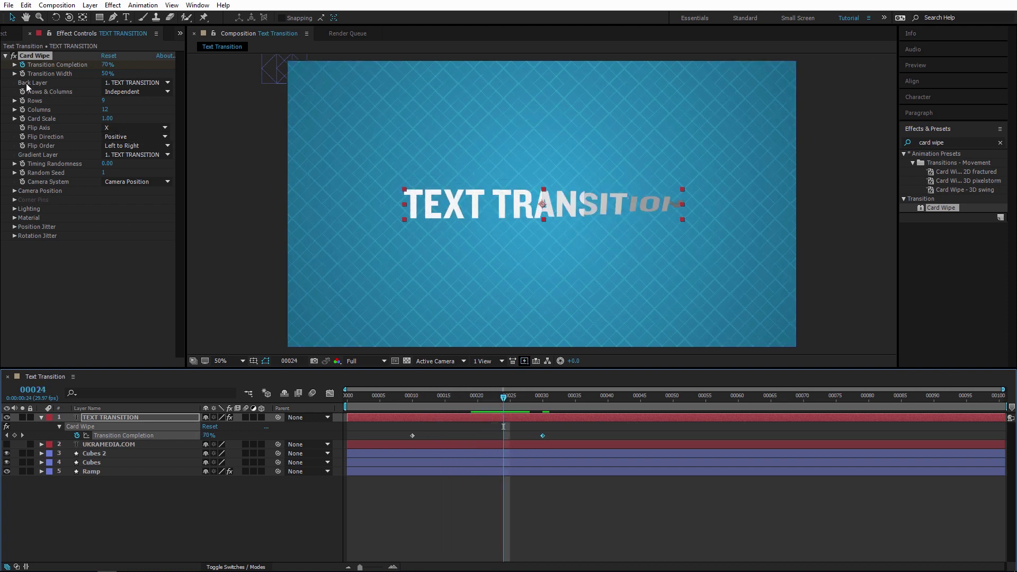
Set Card Wipe's Back Layer to UKRAMEDIA.COM and scrub through the transition
click(135, 83)
click(132, 118)
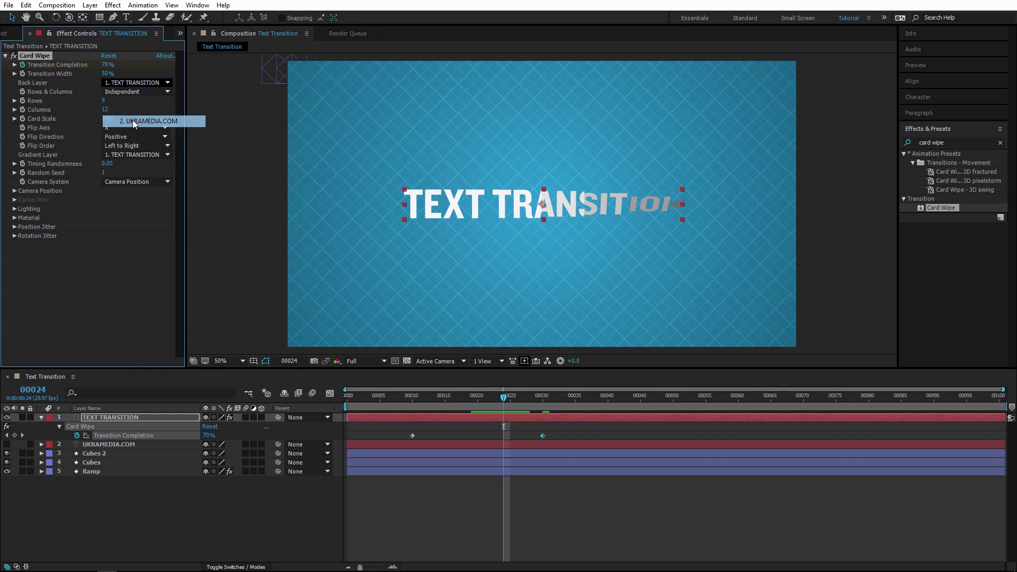
mouse_move(503, 402)
mouse_down()
mouse_move(454, 405)
mouse_move(492, 406)
mouse_up()
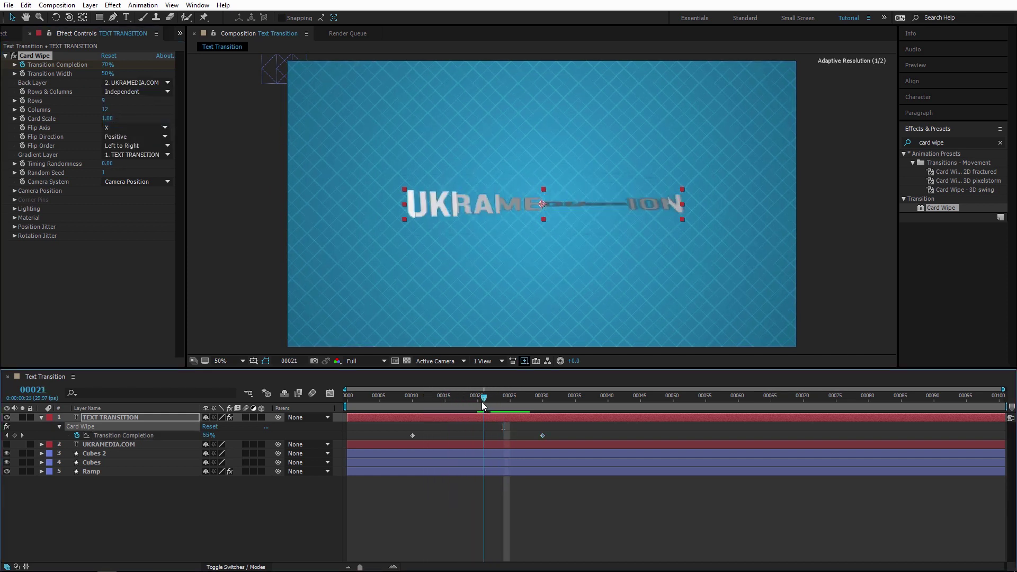
Set Card Wipe to 55 rows and 30 columns, scrubbing through the transition to check the cards
click(103, 101)
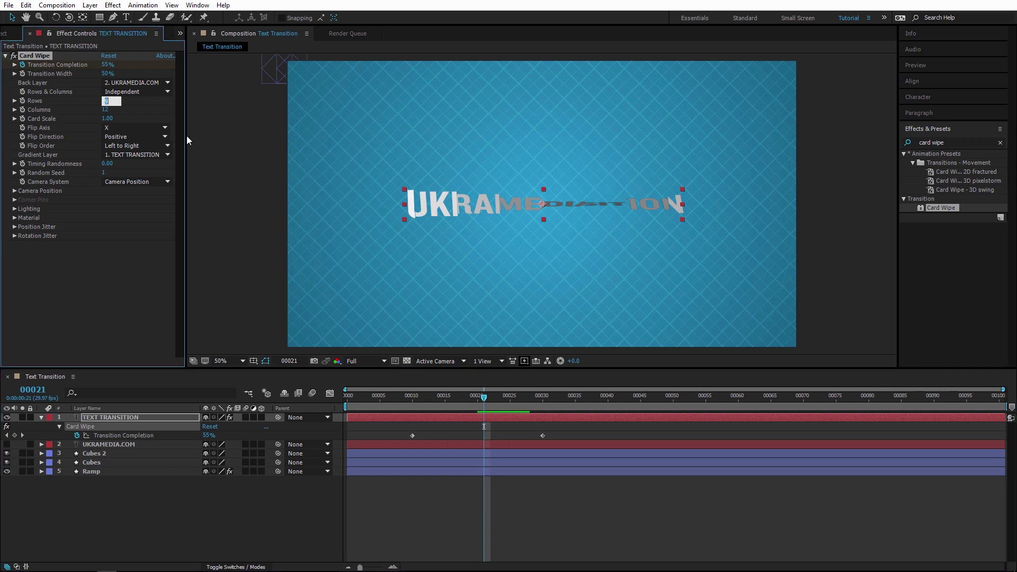
key(Return)
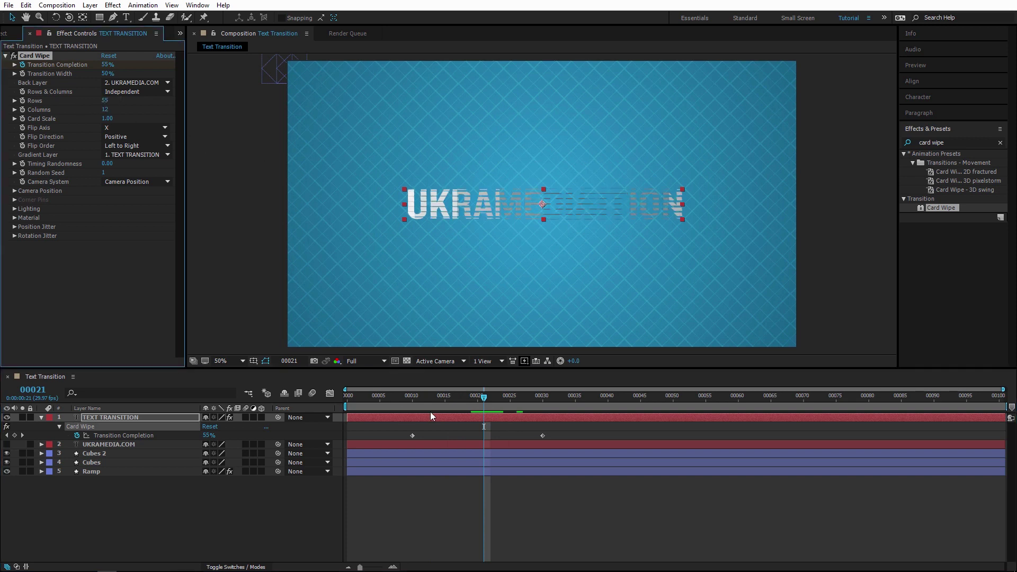
drag(431, 397, 489, 404)
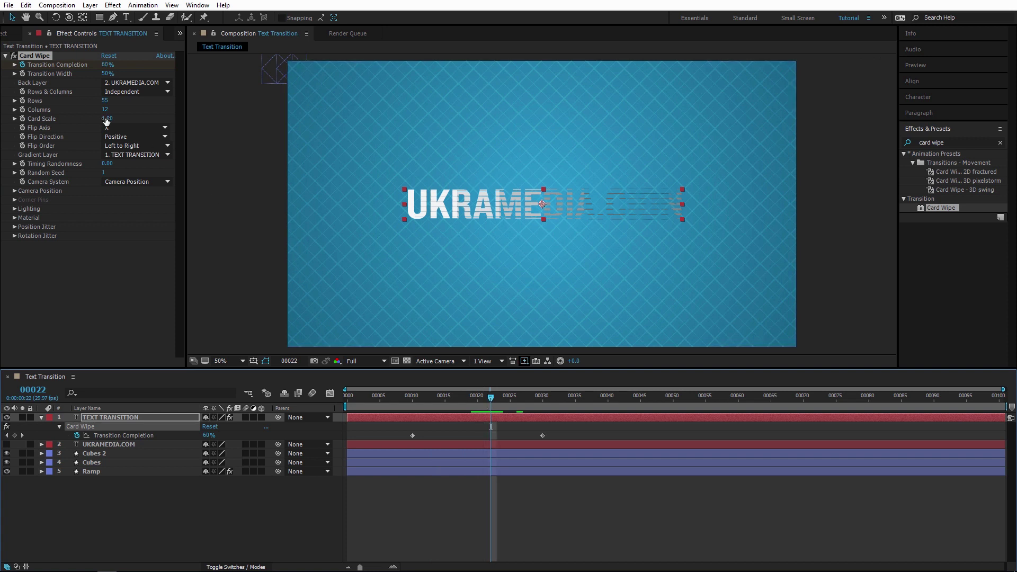
click(106, 109)
text(30)
key(Return)
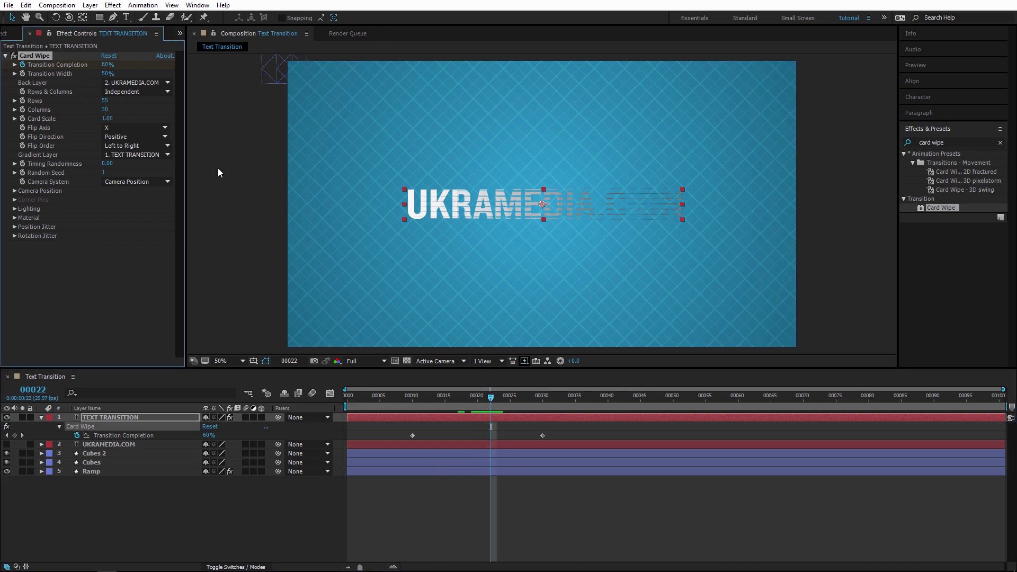
drag(450, 401, 477, 402)
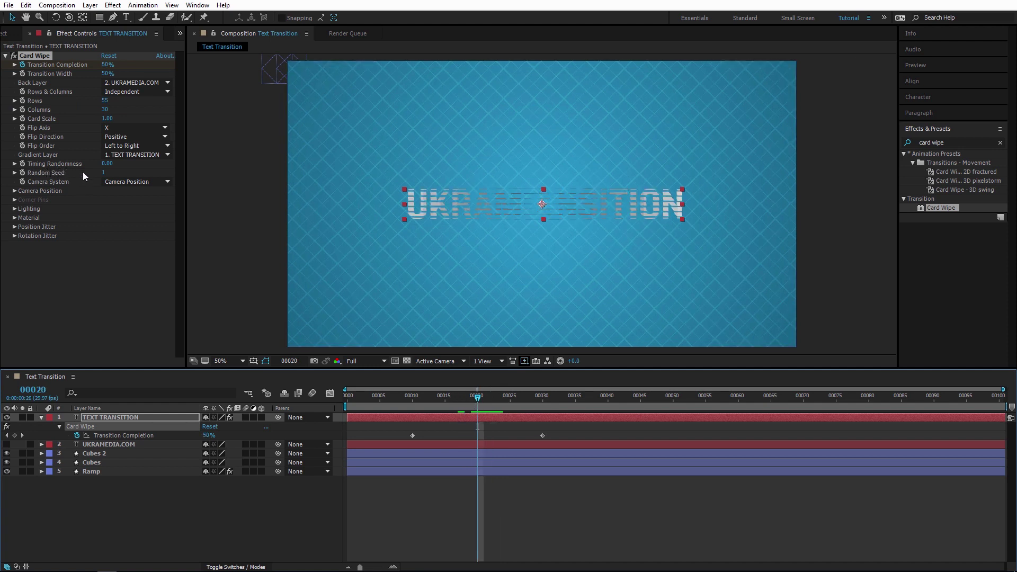
Set Card Wipe's Timing Randomness to 1.00, scrub through the result, and change the Flip Axis to Y
click(107, 163)
text(1)
key(Return)
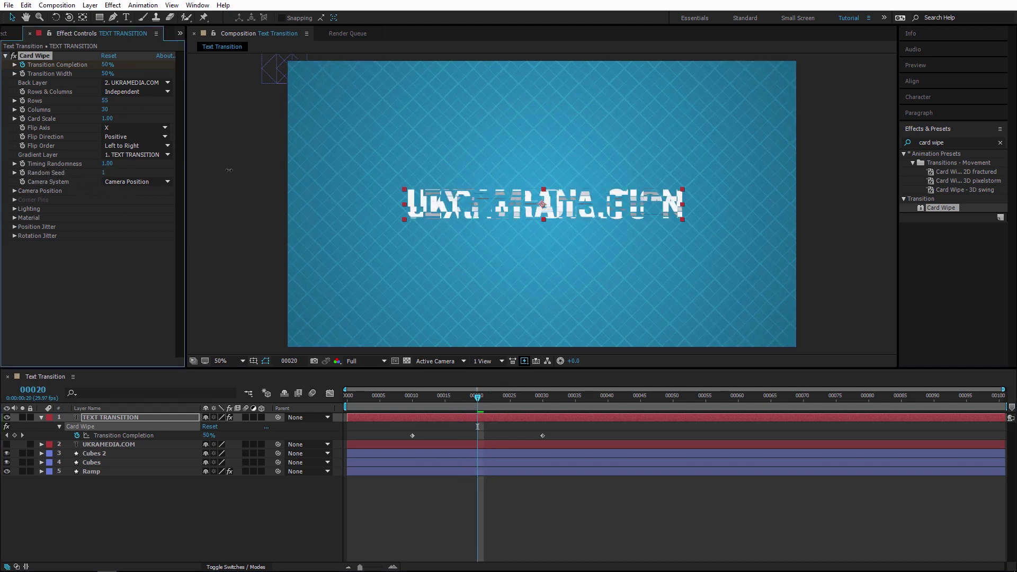
drag(420, 398, 477, 398)
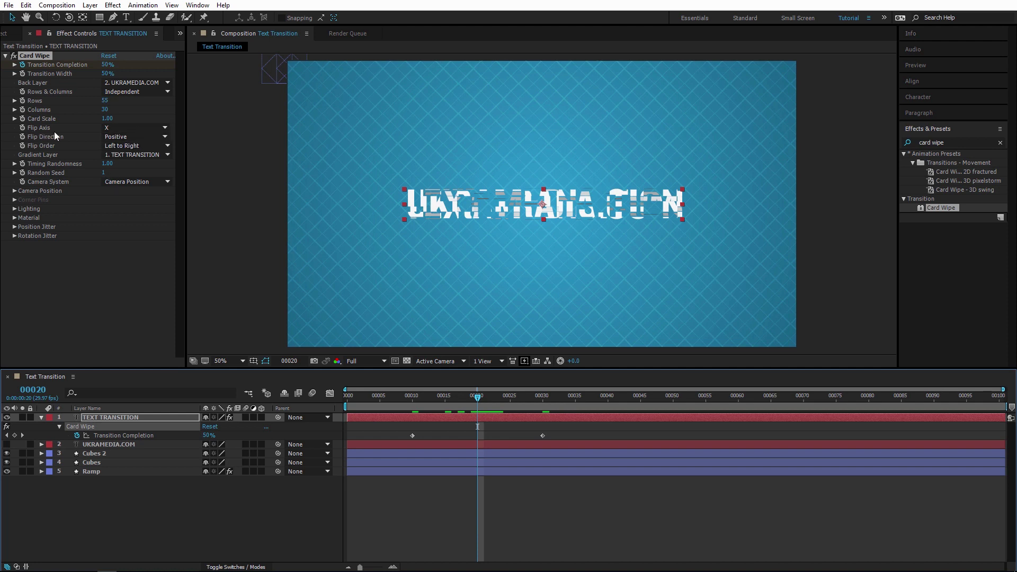
click(117, 129)
click(142, 151)
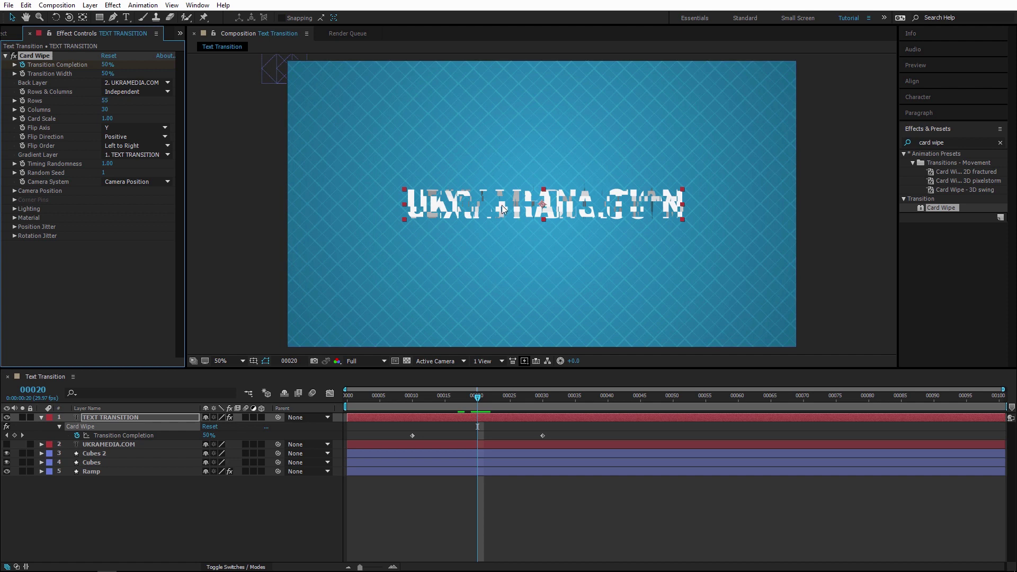
Set Card Wipe's Flip Direction to Negative and Gradient Layer to None, and expand its Position Jitter settings
click(126, 138)
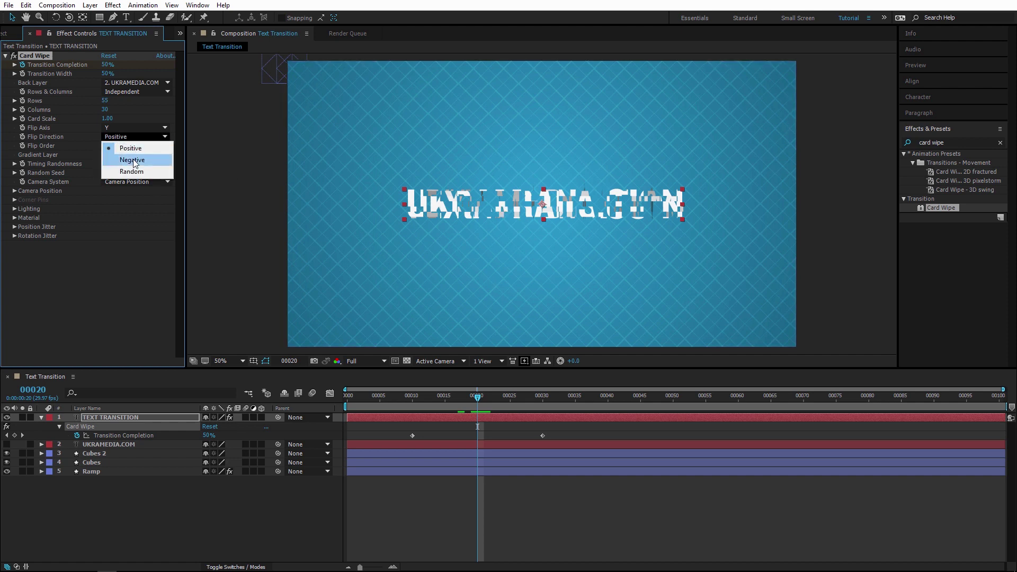
click(133, 160)
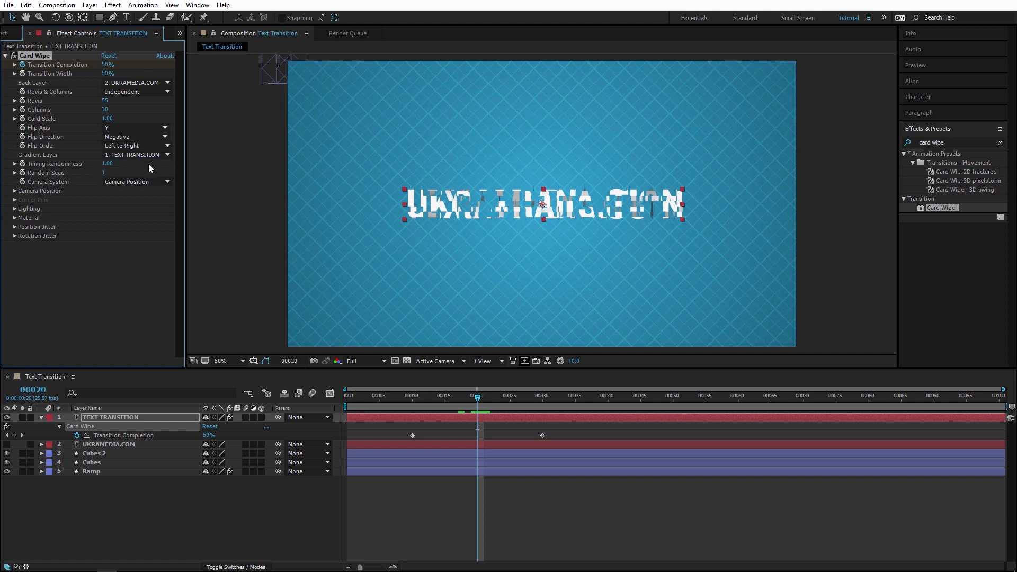
click(141, 155)
click(129, 166)
click(15, 226)
mouse_move(477, 397)
mouse_down()
mouse_move(456, 404)
mouse_move(477, 403)
mouse_up()
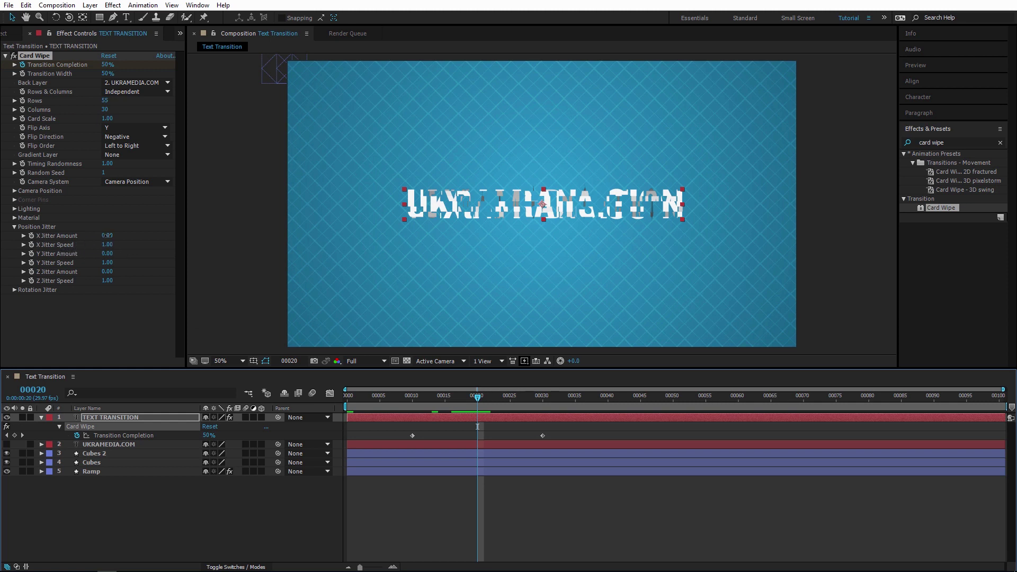
Try out Card Wipe's X Jitter Amount, raising it to 4.30
drag(107, 235, 162, 240)
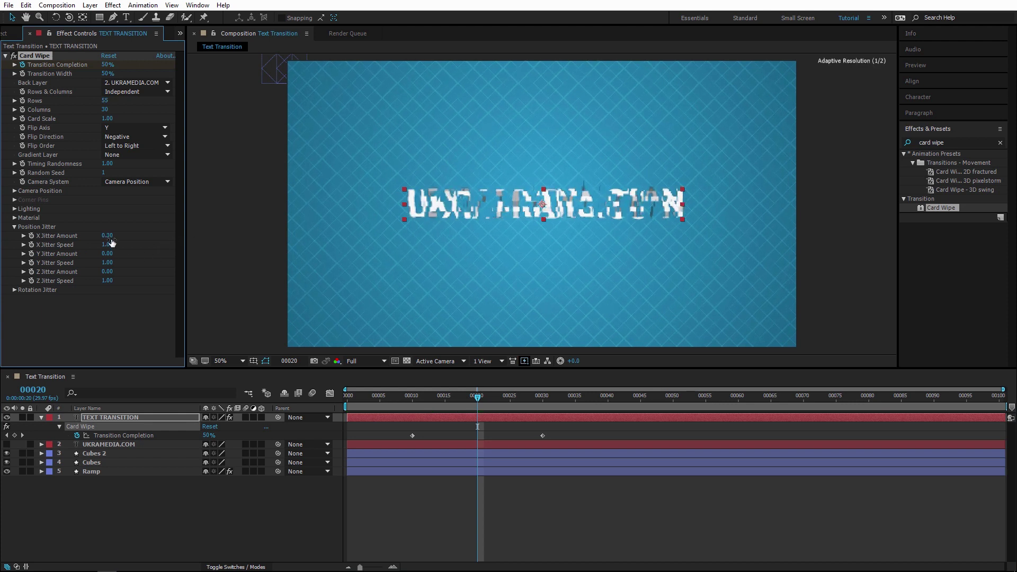
click(110, 236)
text(5)
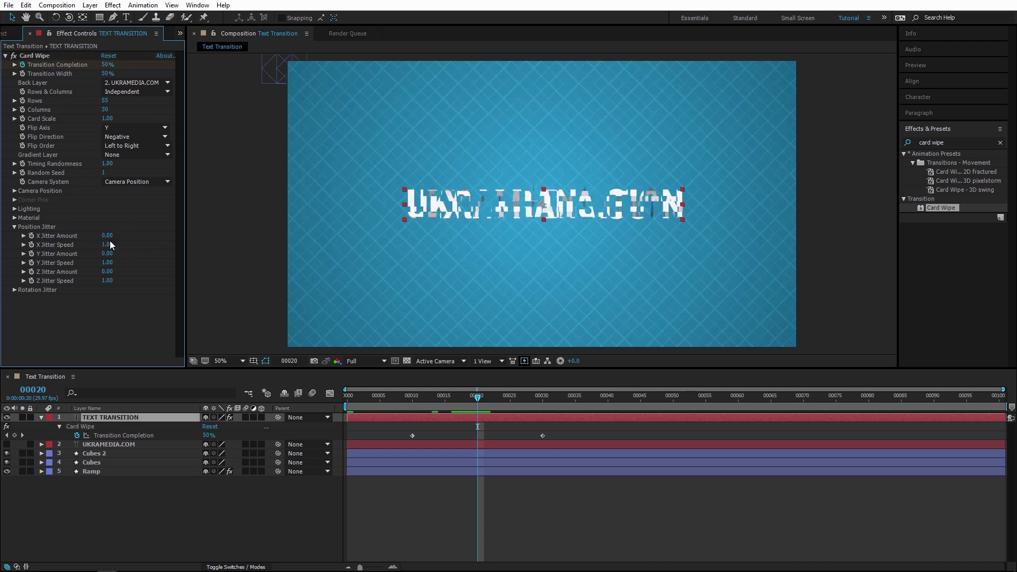
key(Return)
drag(107, 235, 103, 235)
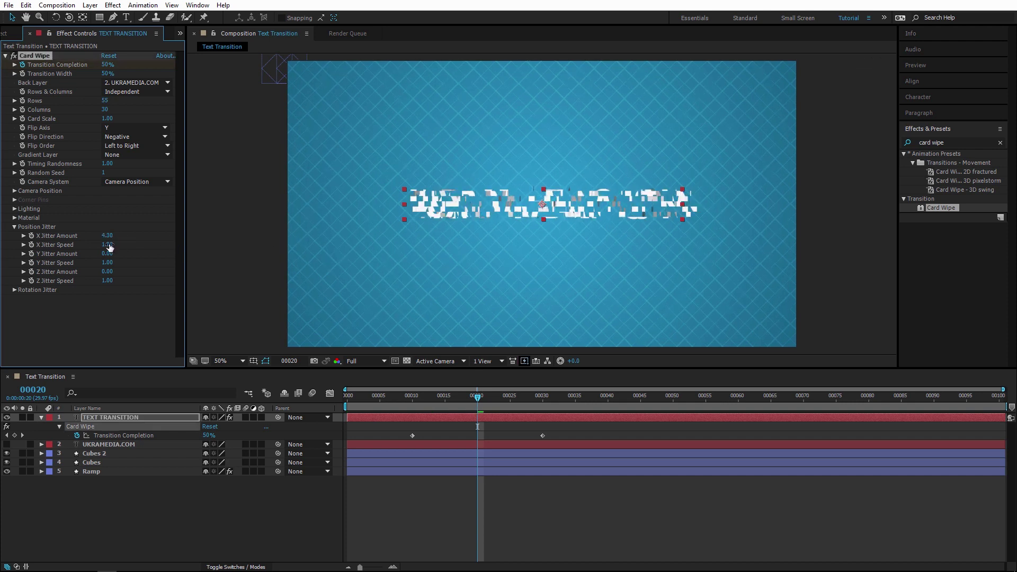
Try a much higher X Jitter Speed while scrubbing through the transition, and undo the X jitter changes
click(425, 397)
drag(437, 395, 497, 395)
drag(107, 244, 233, 244)
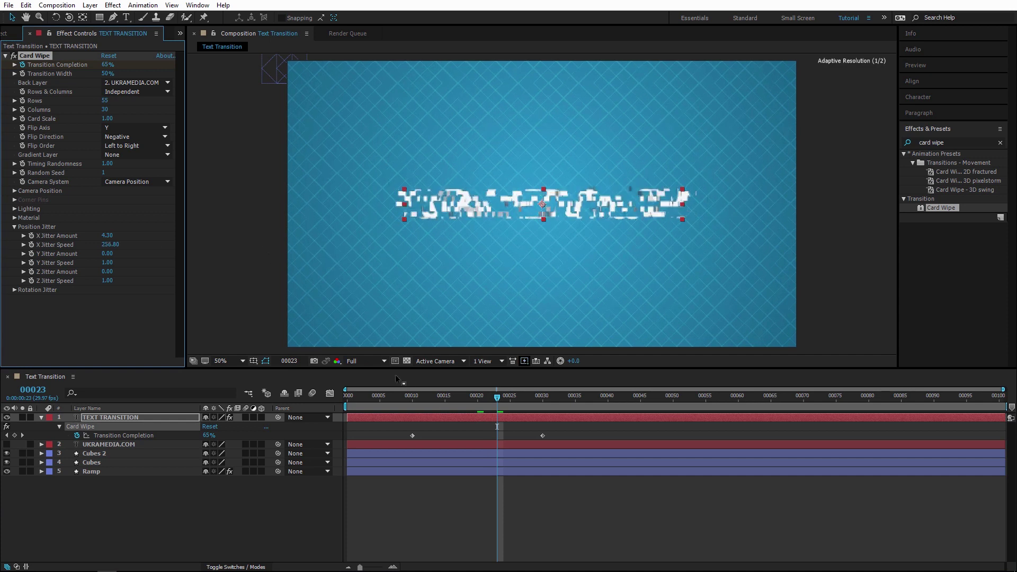
drag(425, 395, 477, 395)
key(ctrl+z)
key(ctrl+z)
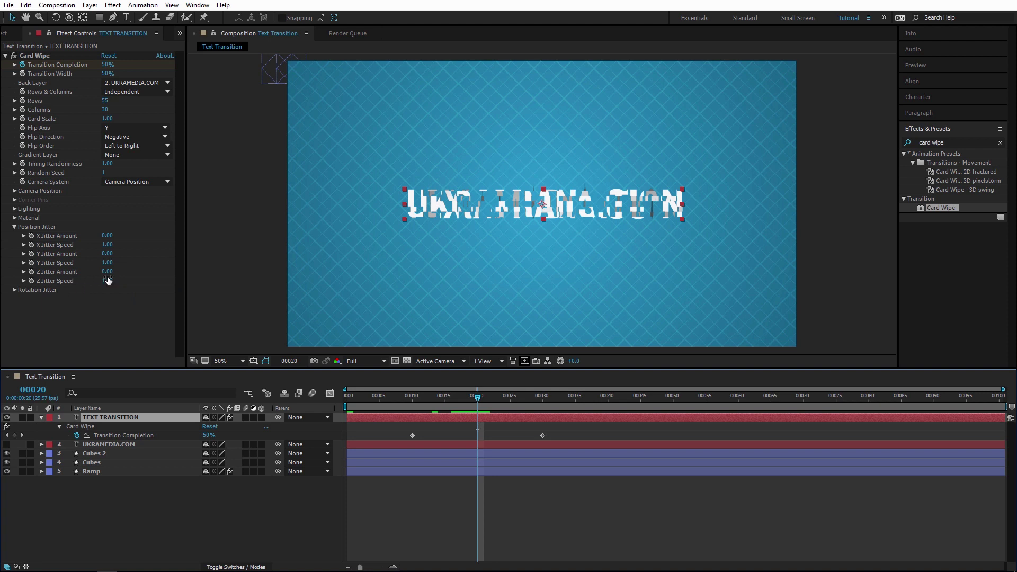
Try raising Card Wipe's Z Jitter Amount and reset it to 0
drag(113, 273, 501, 206)
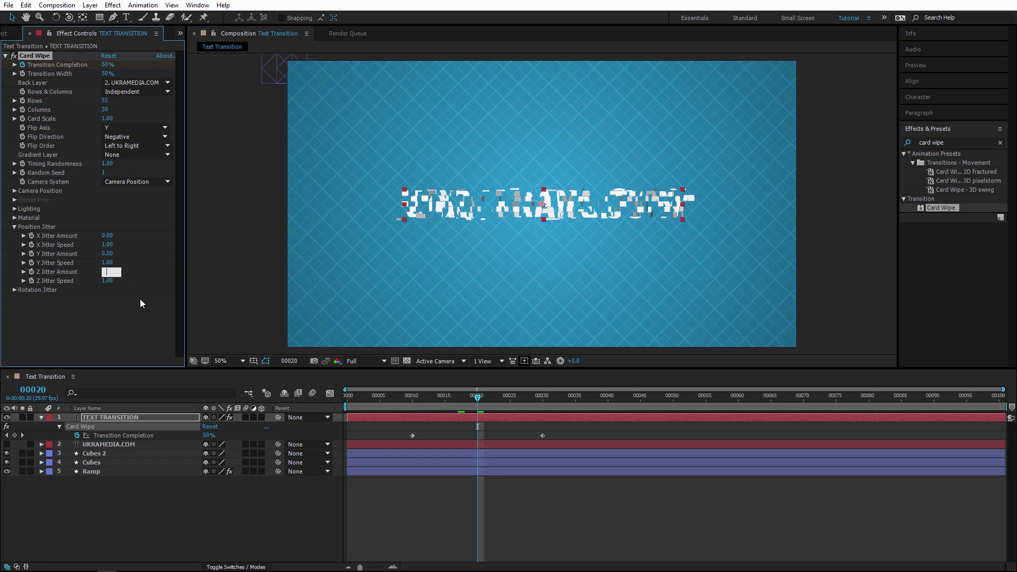
text(0)
key(Return)
Add a two-node camera with the 15mm preset to the composition
right_click(234, 513)
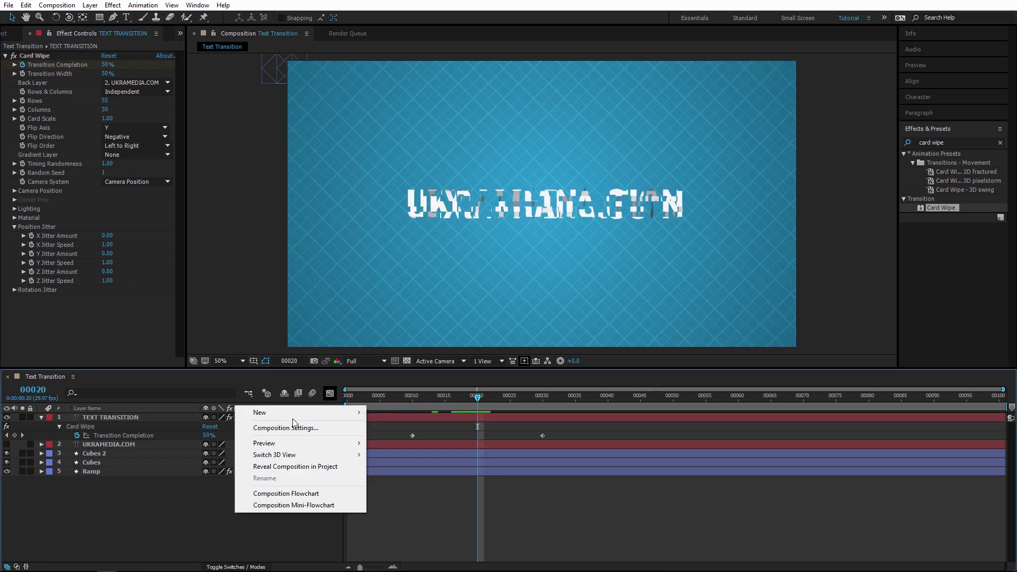
mouse_move(290, 413)
click(424, 460)
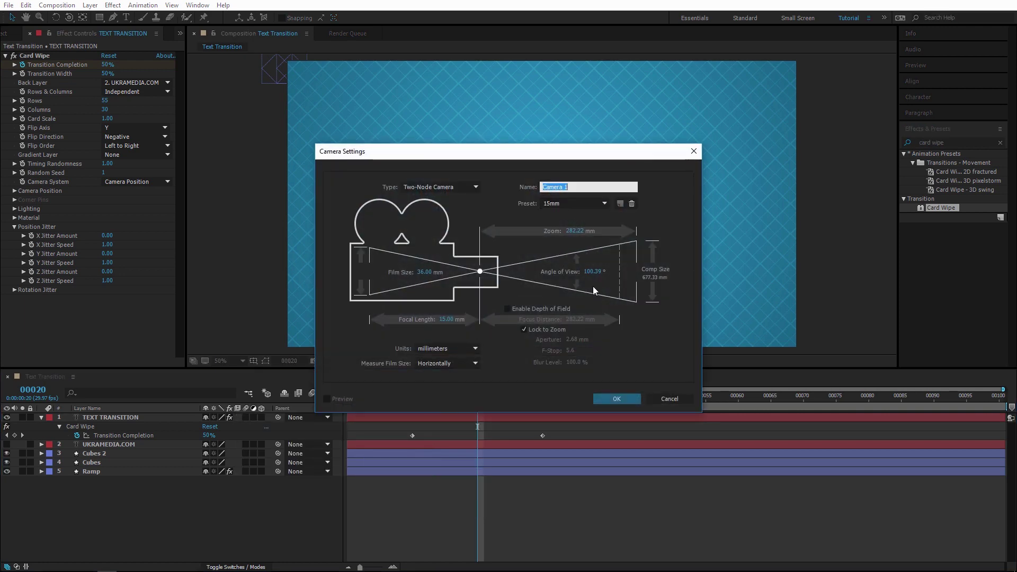
click(610, 397)
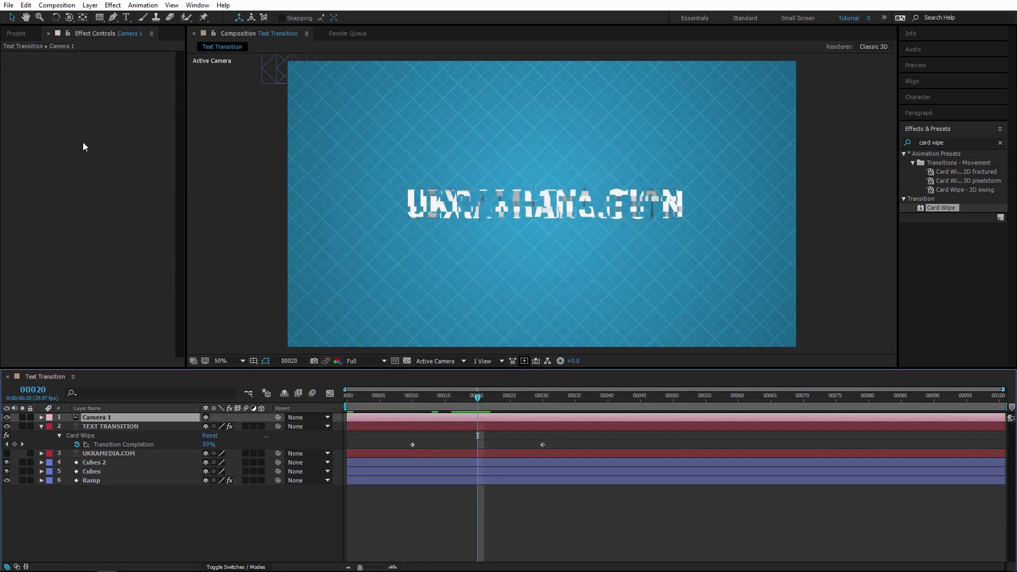
Set the Camera System of TEXT TRANSITION's Card Wipe to Comp Camera
click(130, 426)
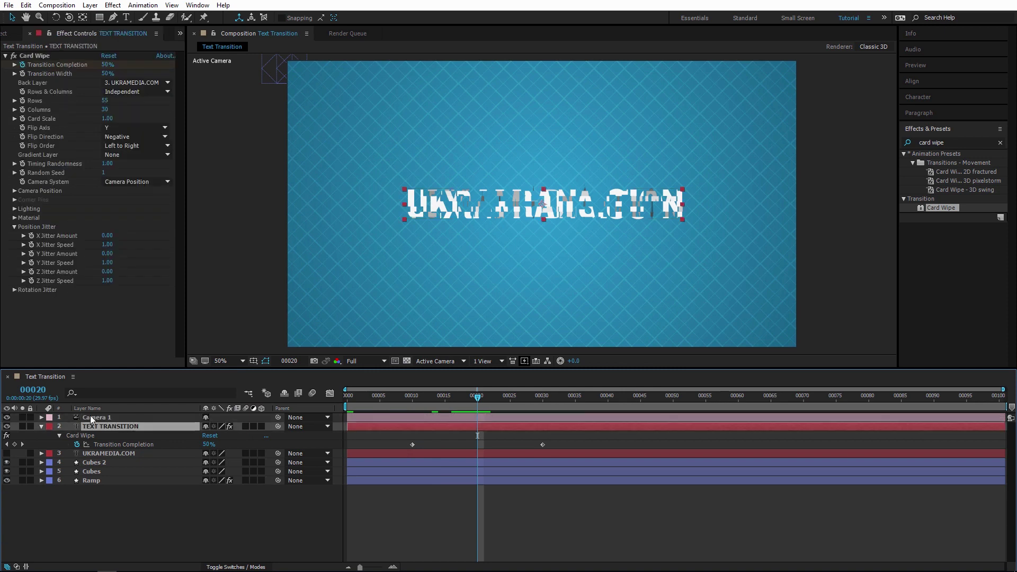
click(130, 183)
click(152, 217)
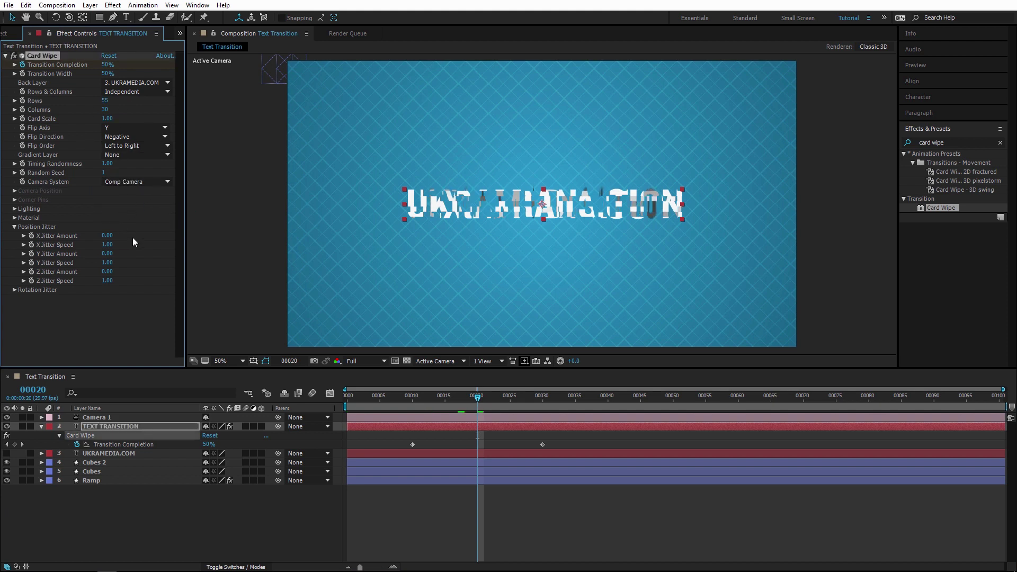
Orbit the camera to view the text from an angle and raise Card Wipe's Z Jitter Amount to 9.60
click(139, 515)
key(c)
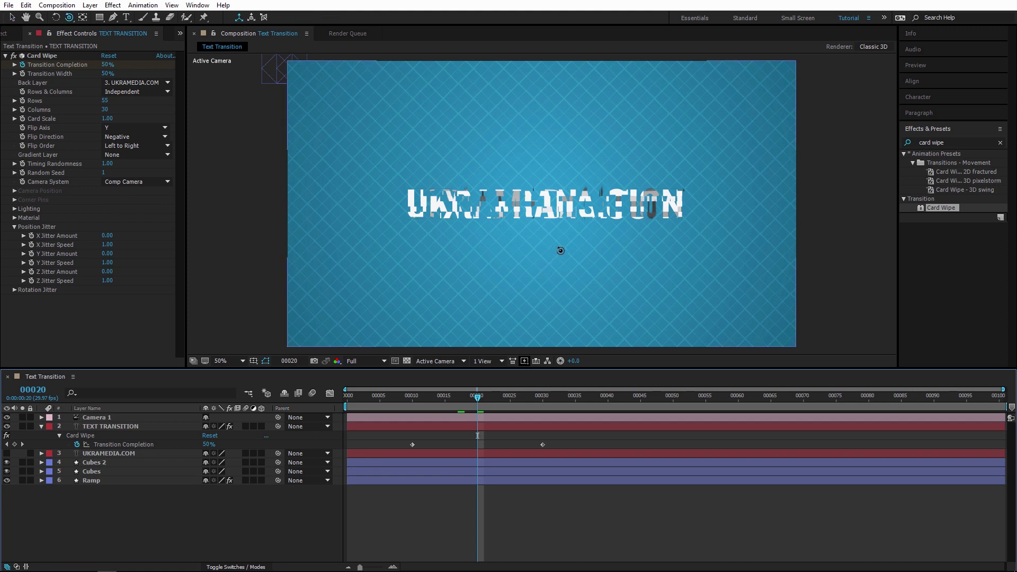
drag(560, 250, 506, 251)
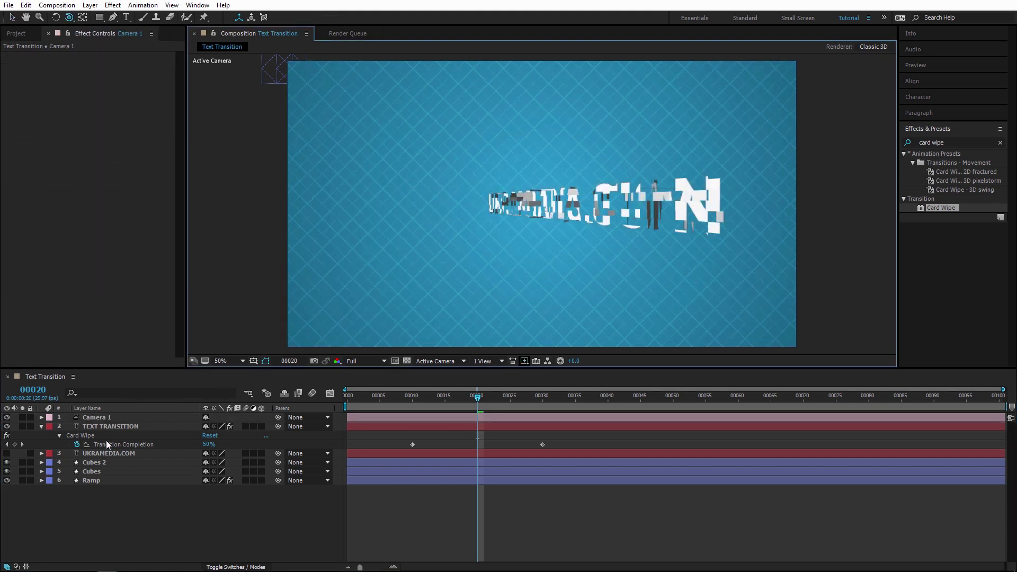
click(110, 427)
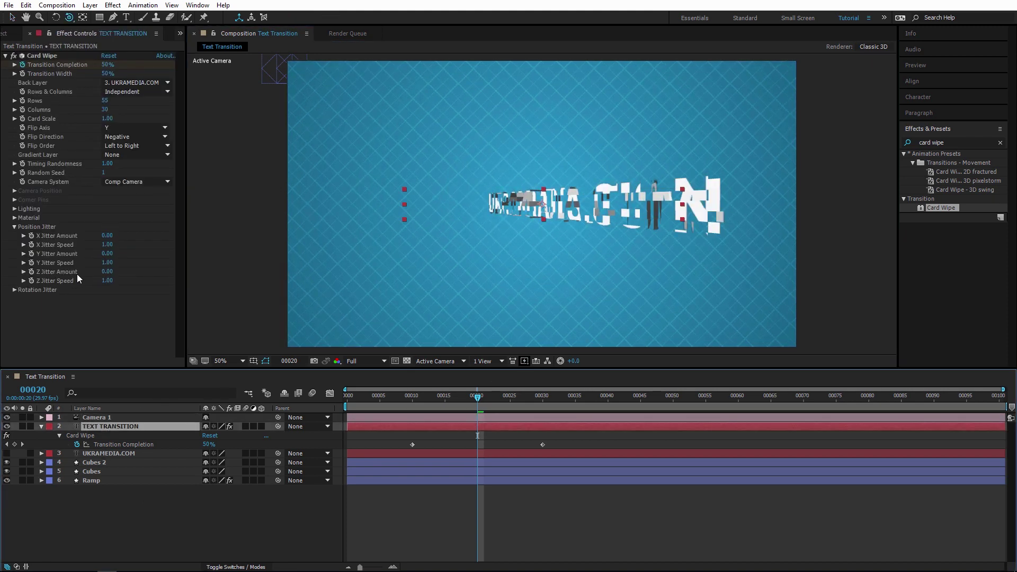
drag(105, 273, 183, 275)
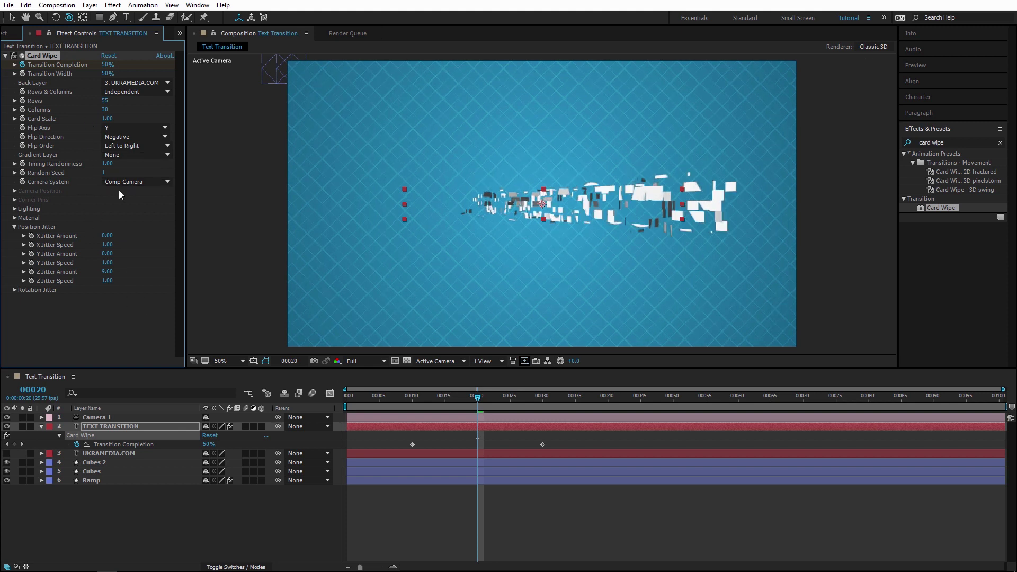
Delete the Camera 1 layer and, at frame 10, return Card Wipe's Camera System to Camera Position
click(116, 418)
key(Delete)
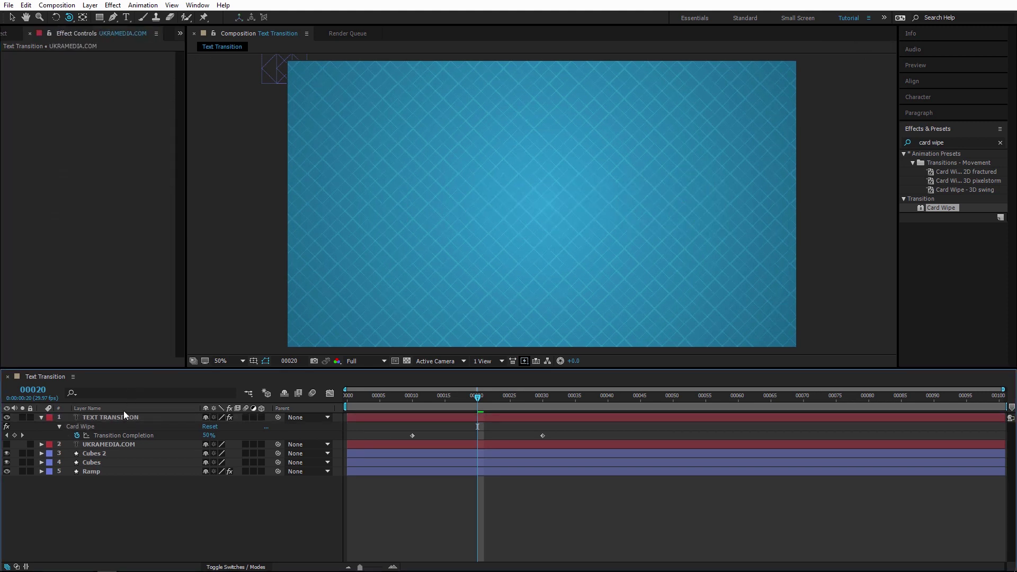
drag(418, 398, 412, 399)
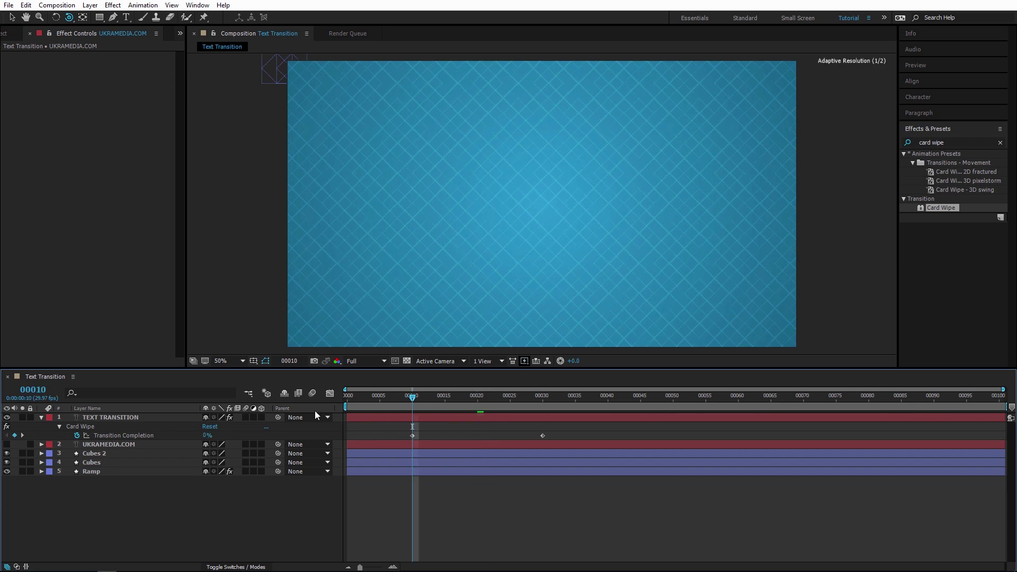
click(102, 420)
click(120, 182)
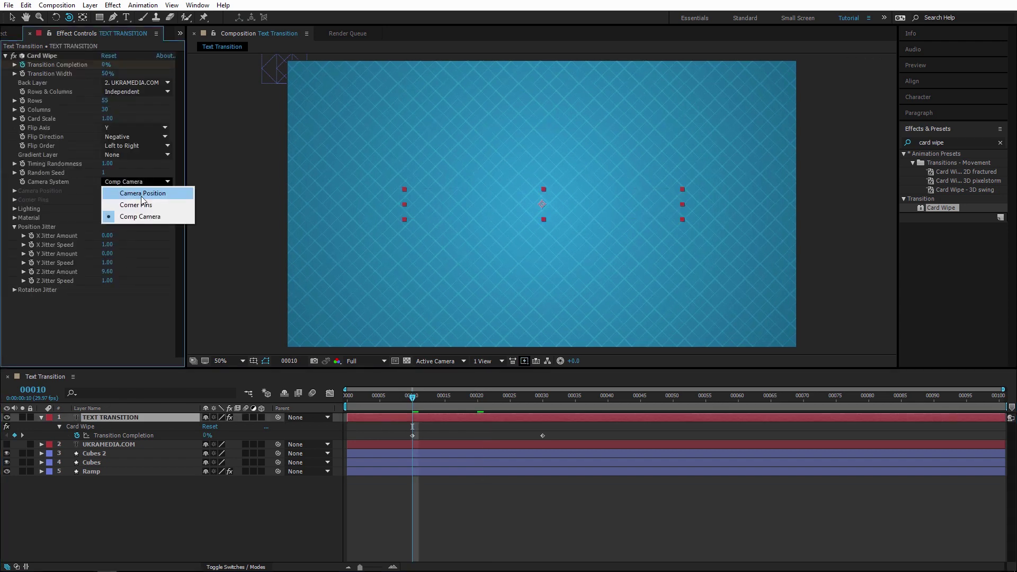
click(153, 194)
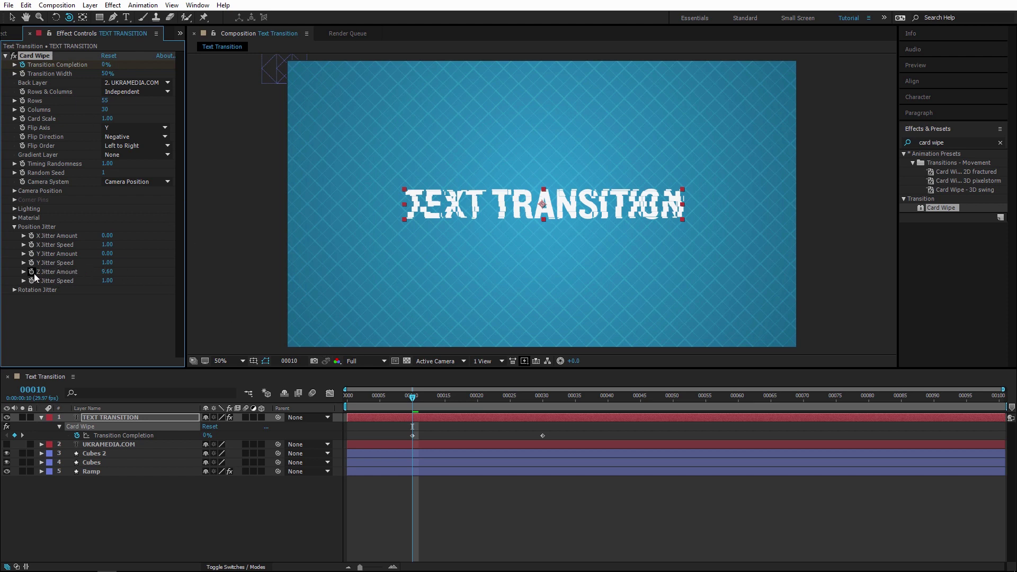
Keyframe Card Wipe's Z Jitter Amount at 0 on frame 10 and reveal the keyframed properties of TEXT TRANSITION
click(108, 272)
text(0)
key(Return)
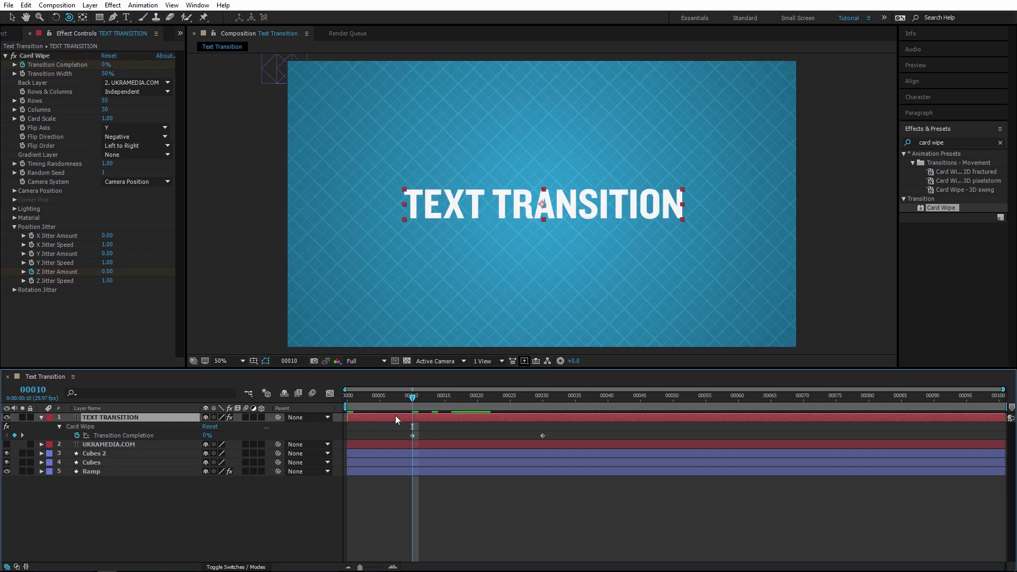
key(u)
key(u)
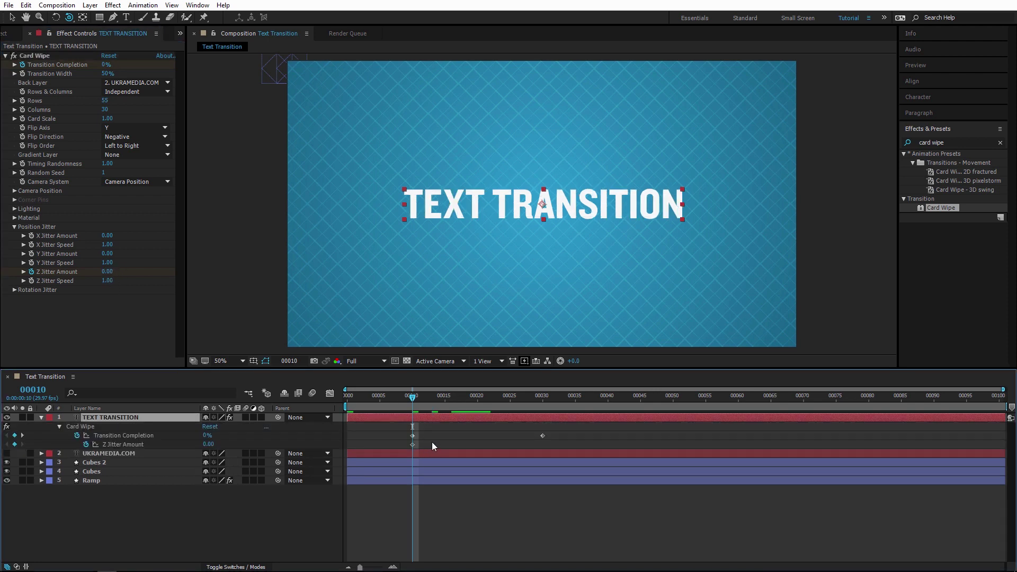
Add Z Jitter Amount keyframes of 0 on frame 30 and 25.00 on frame 20, and scrub through the result
drag(427, 398, 542, 404)
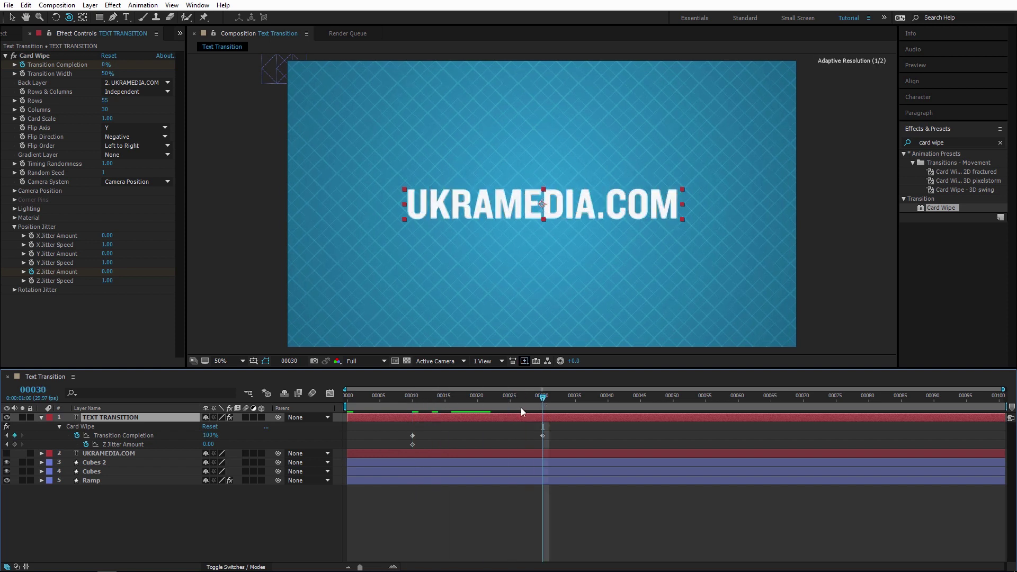
click(14, 444)
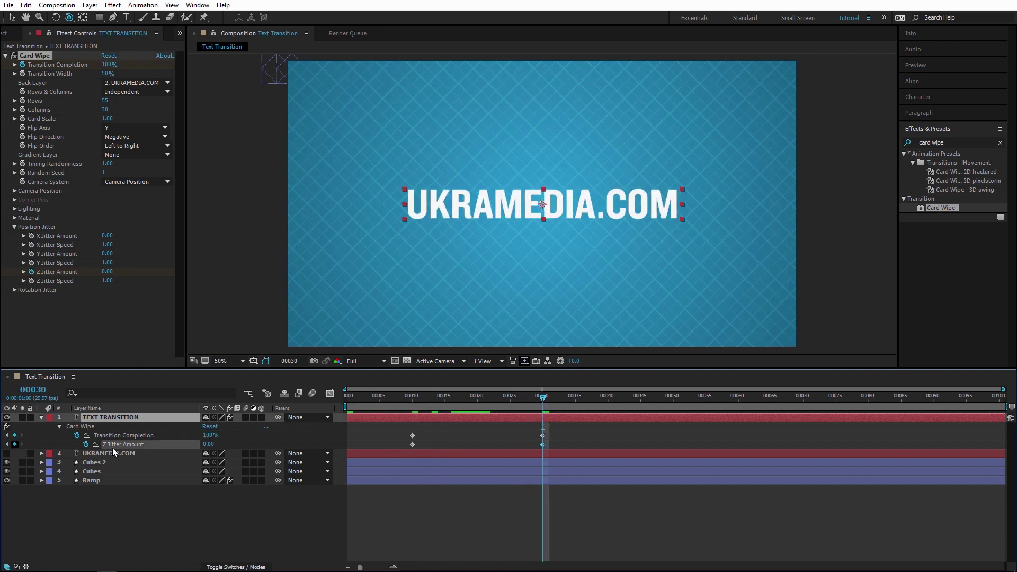
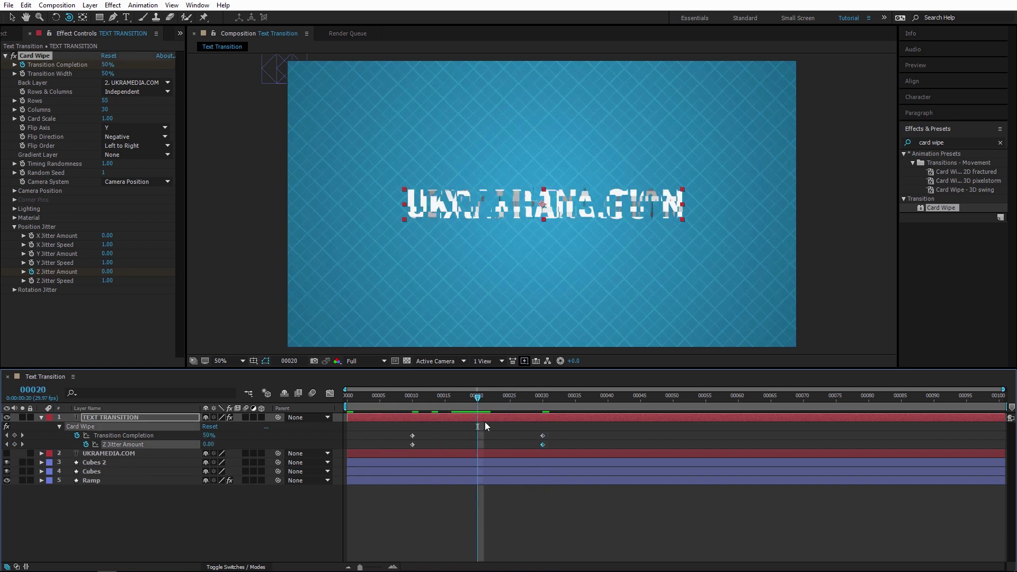
drag(208, 445, 542, 474)
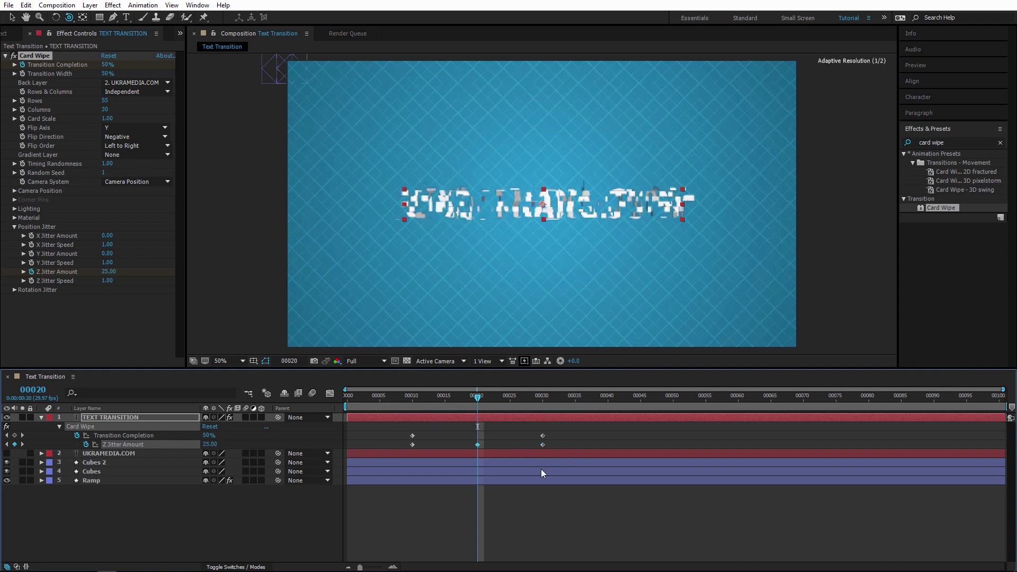
mouse_move(475, 401)
mouse_down()
mouse_move(401, 398)
mouse_move(530, 400)
mouse_move(477, 398)
mouse_up()
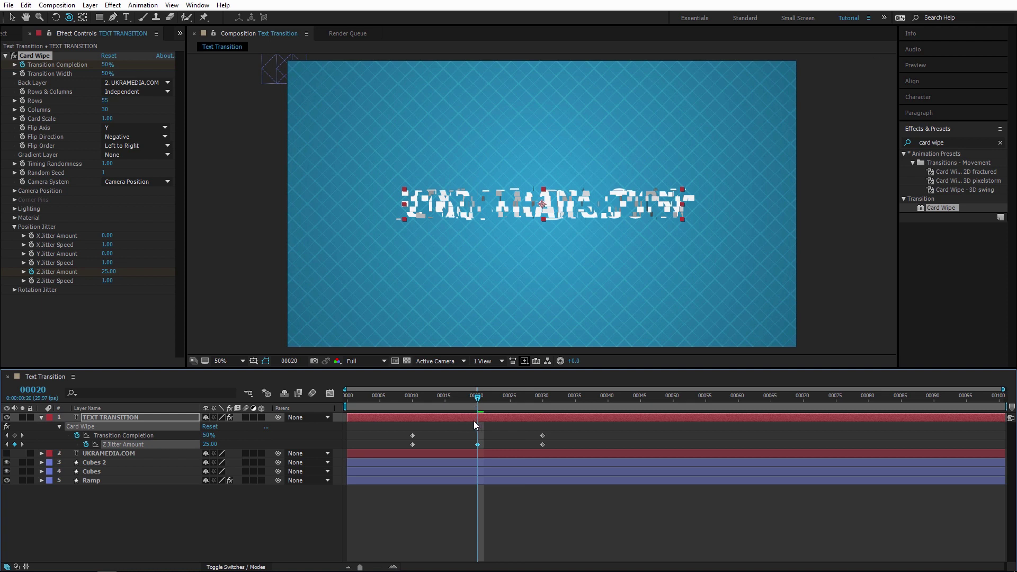
Ease the Z Jitter Amount keyframes: Easy Ease Out on frame 10, Easy Ease In on frame 30, Easy Ease on frame 20
click(412, 444)
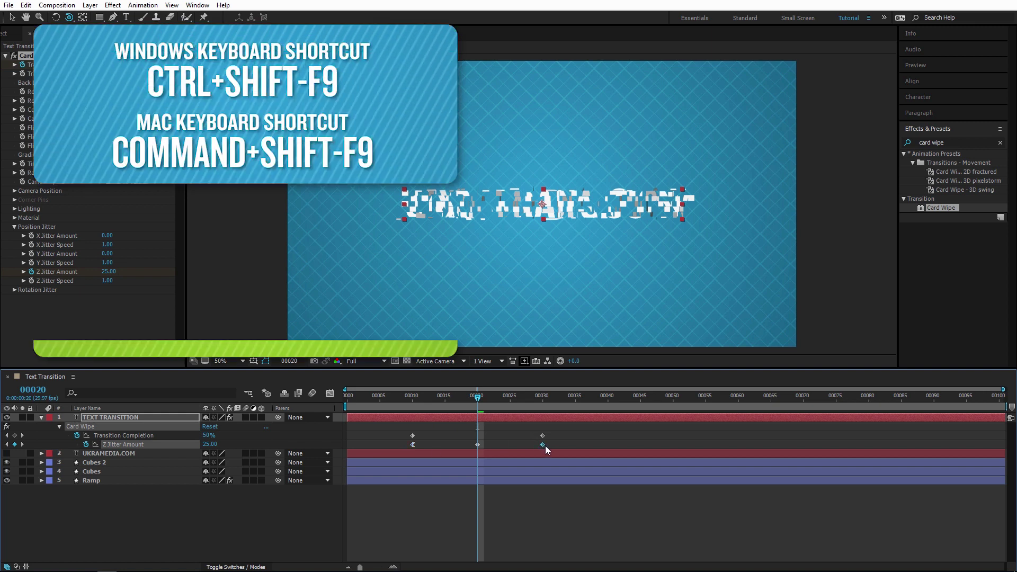
key(shift+F9)
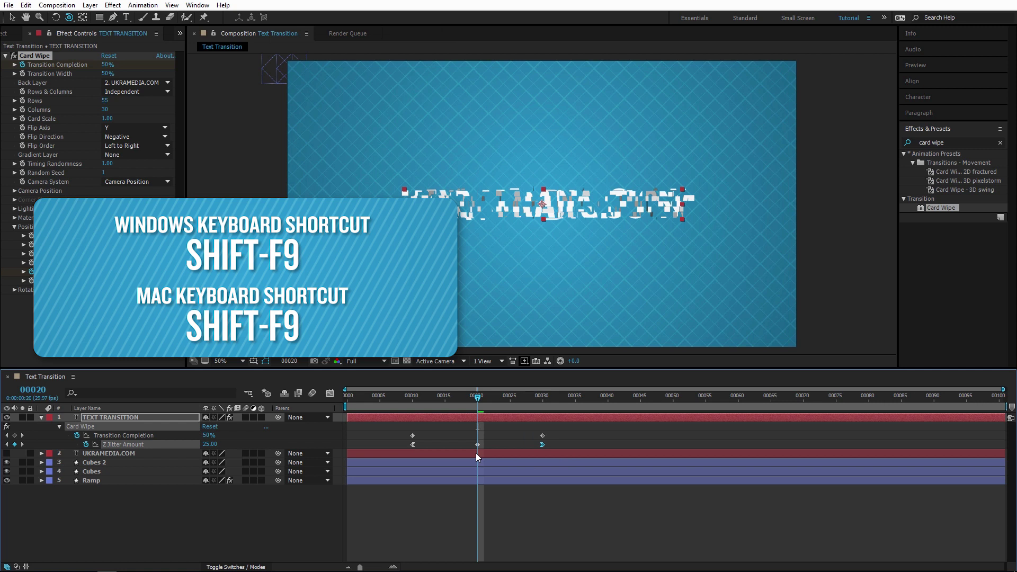
right_click(477, 445)
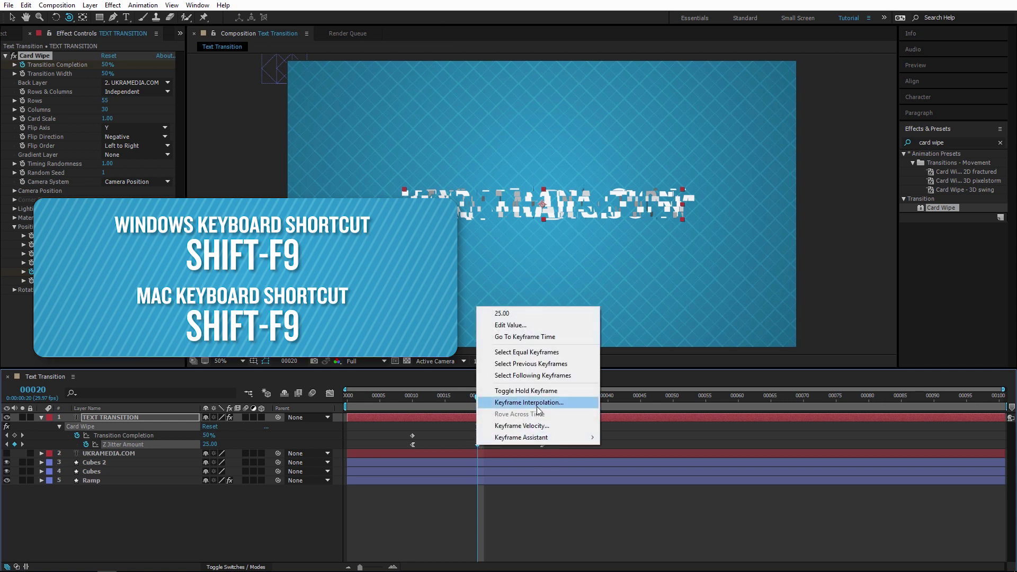
mouse_move(552, 439)
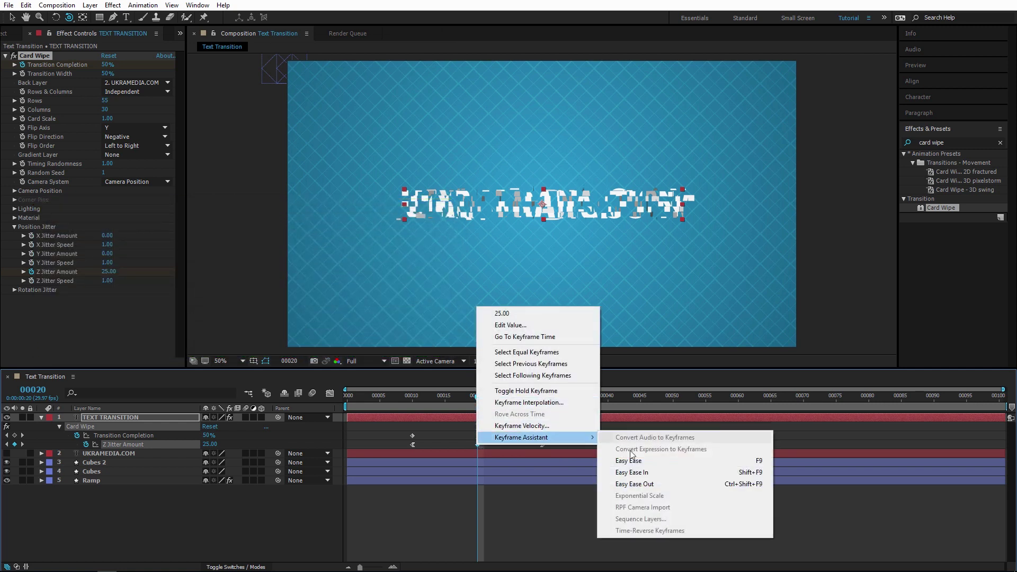
click(666, 462)
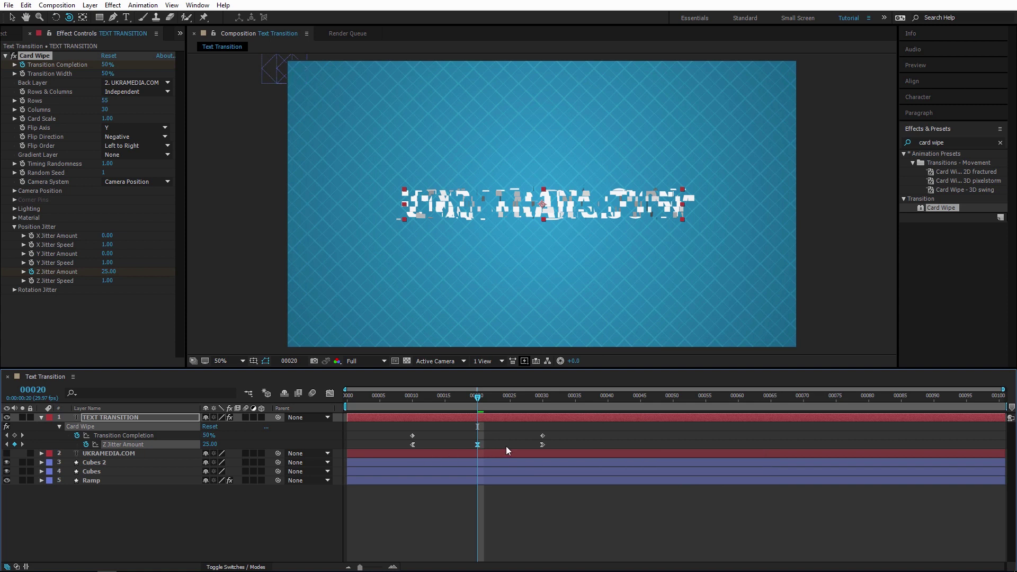
right_click(541, 444)
mouse_move(636, 437)
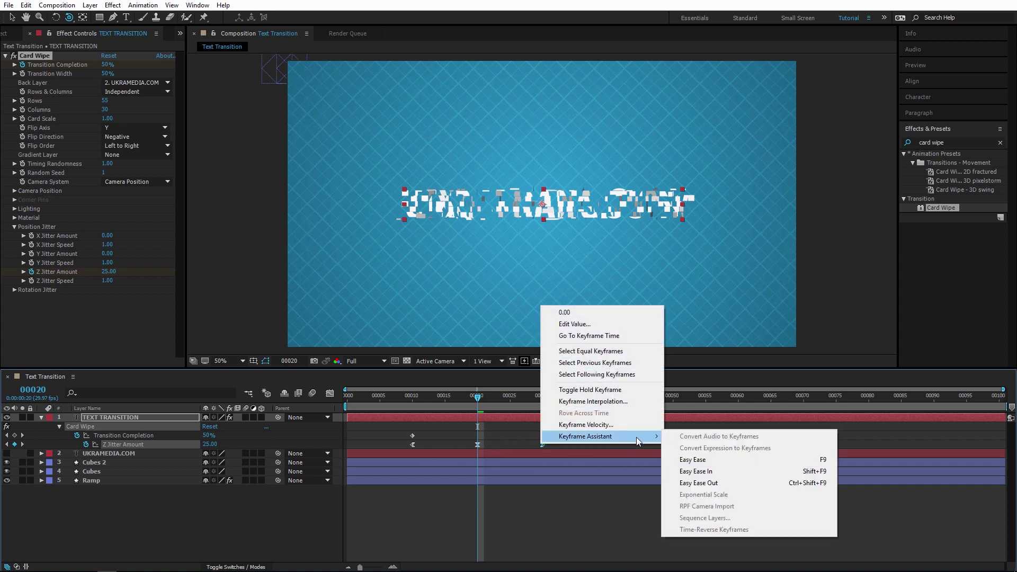
click(814, 481)
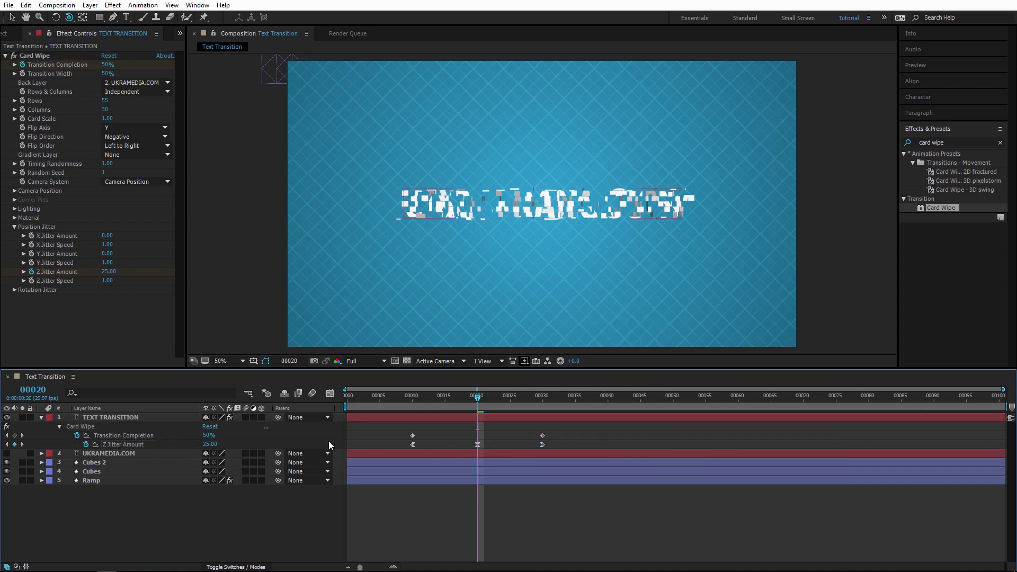
In the value graph, lengthen both ease handles of the frame 20 Z Jitter Amount keyframe and scrub through the result
click(168, 443)
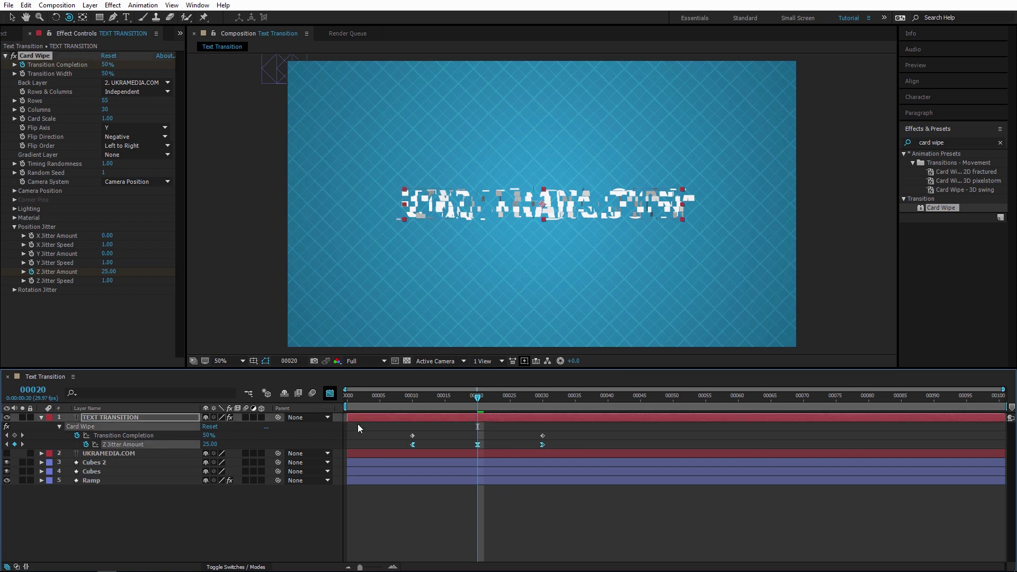
key(shift+F3)
click(567, 555)
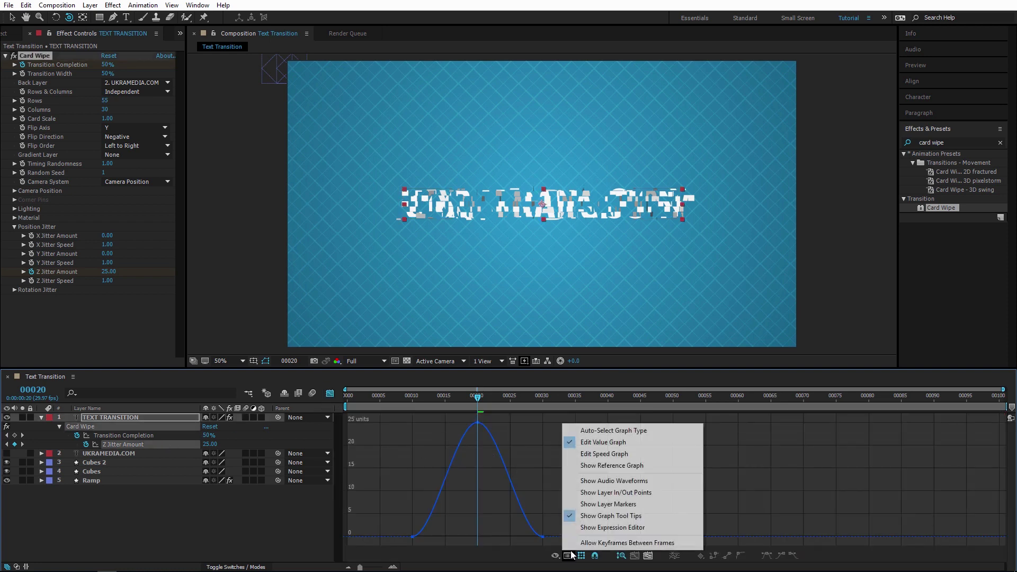
click(481, 431)
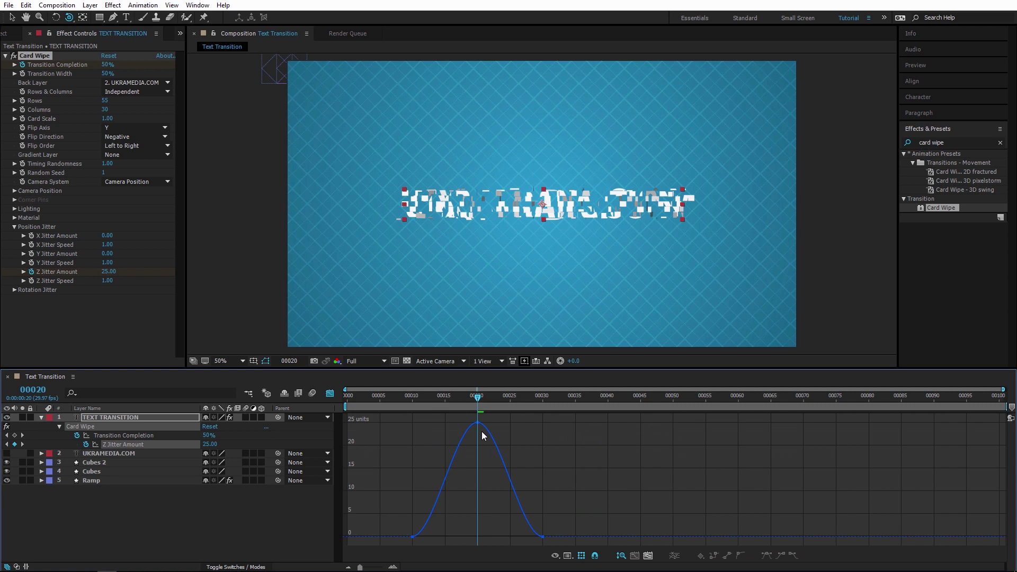
drag(477, 429, 510, 422)
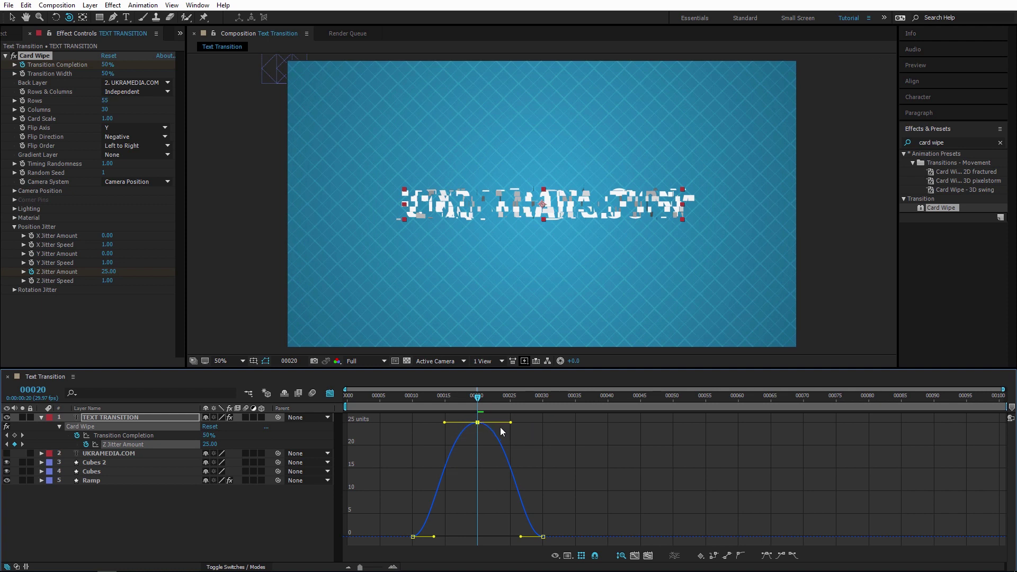
drag(477, 397, 529, 396)
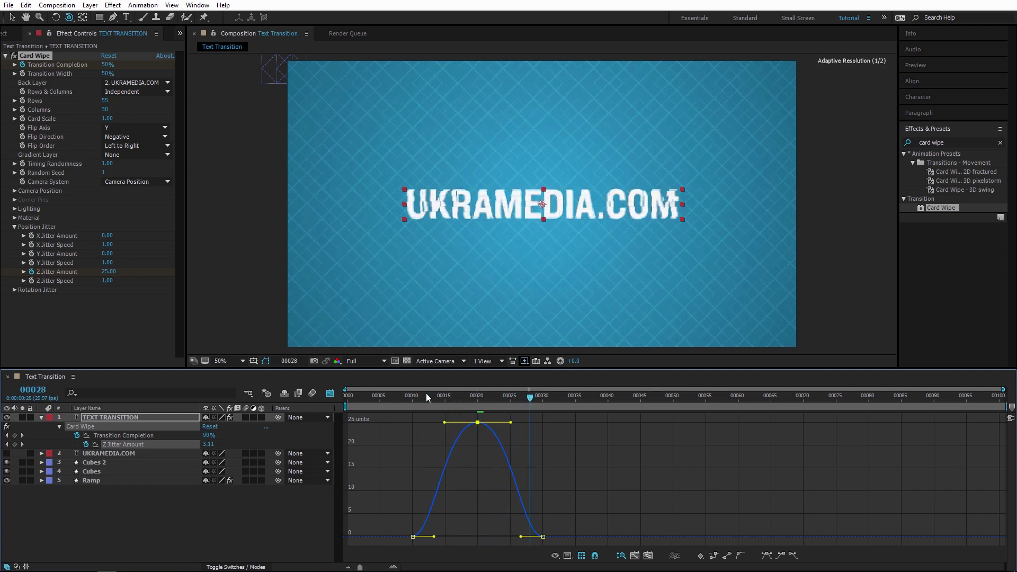
click(329, 394)
drag(445, 400, 479, 396)
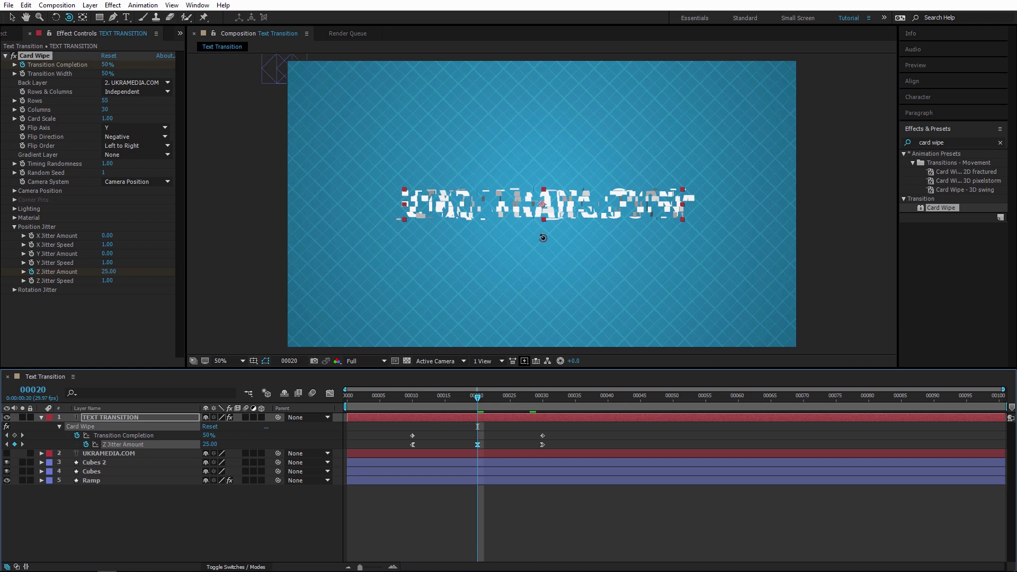
Collapse Card Wipe's Position Jitter group and expand Camera Position with its Z Position and Focal Length sliders
click(14, 226)
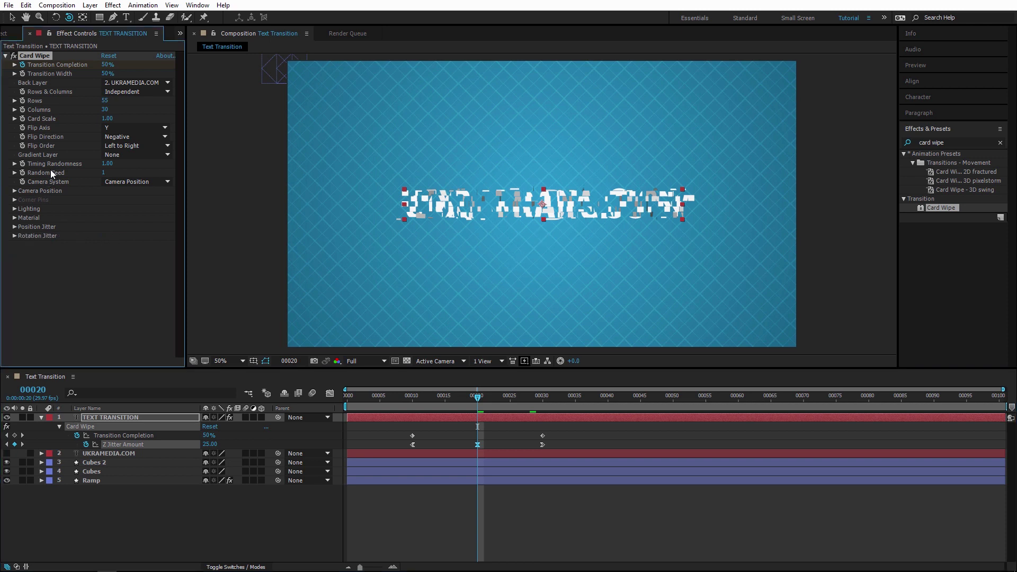
click(14, 191)
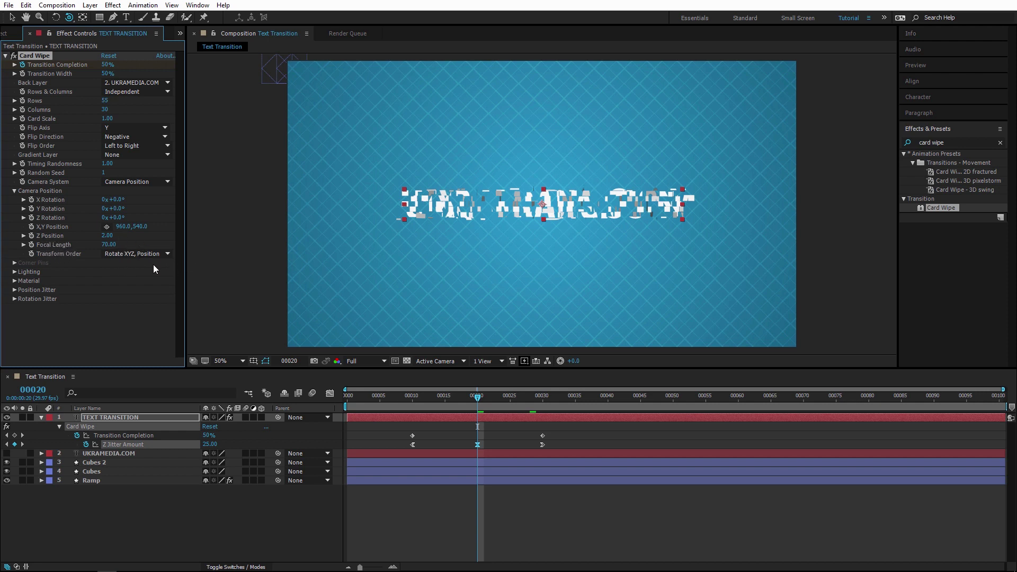
click(262, 526)
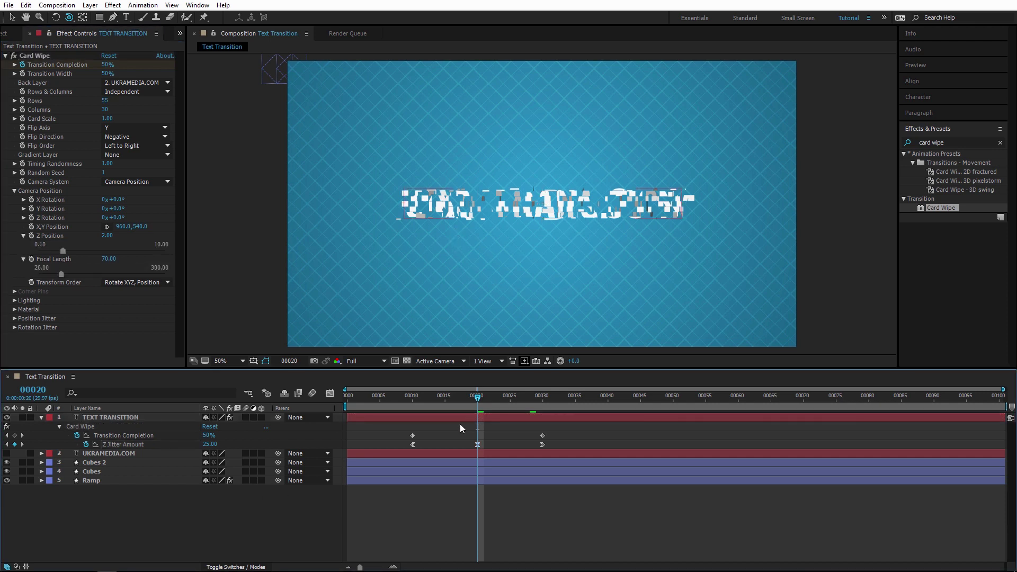
At frame 0, show the rulers and align a horizontal guide with the top edge of the TEXT TRANSITION lettering
key(Home)
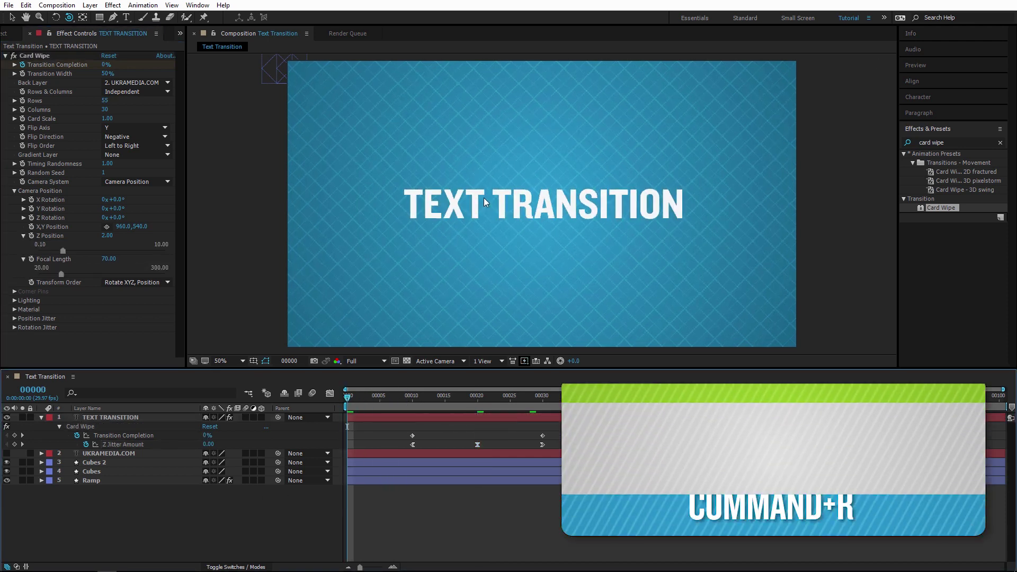
key(ctrl+r)
key(v)
drag(423, 57, 424, 192)
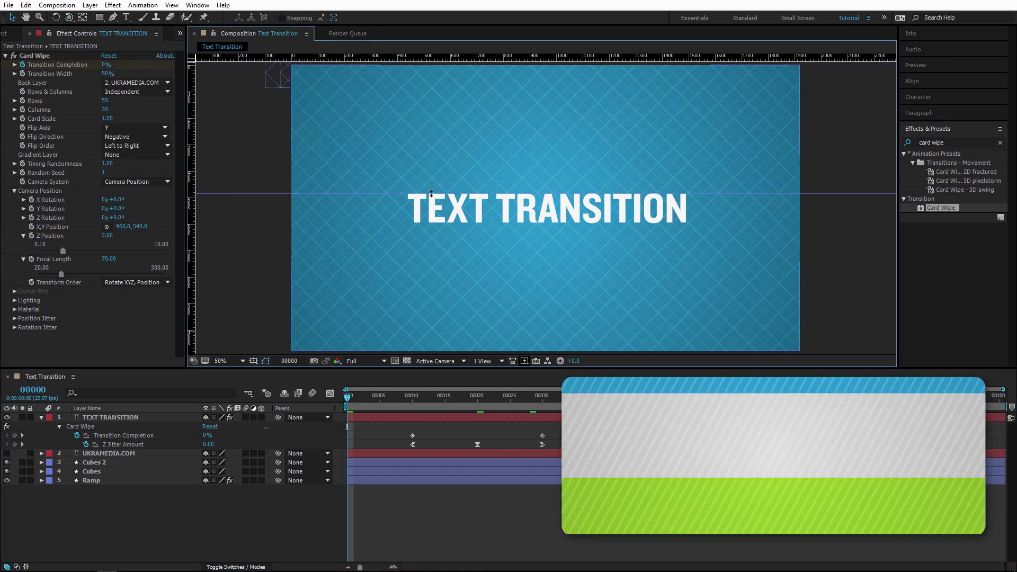
key(period)
key(period)
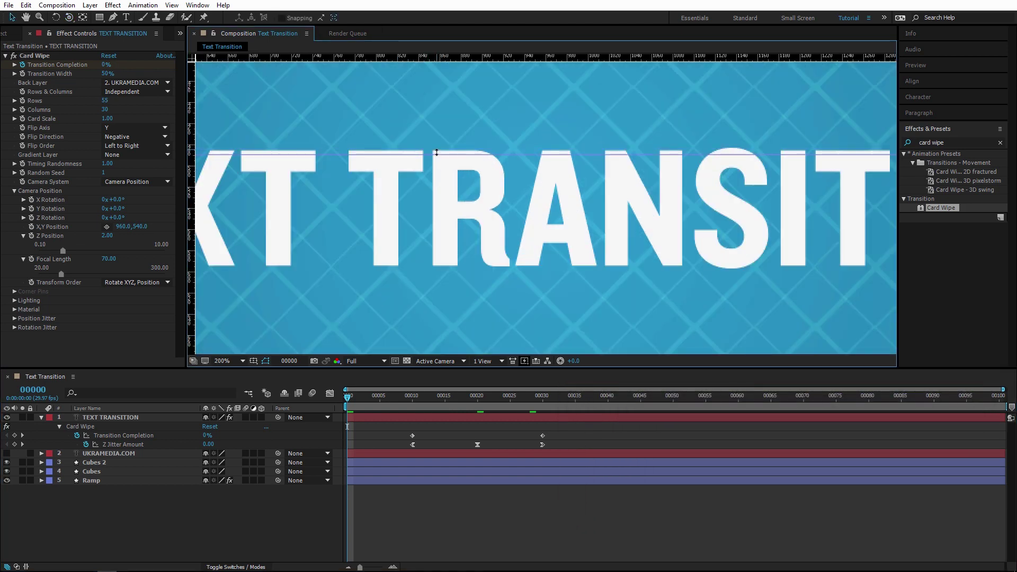
drag(437, 150, 437, 152)
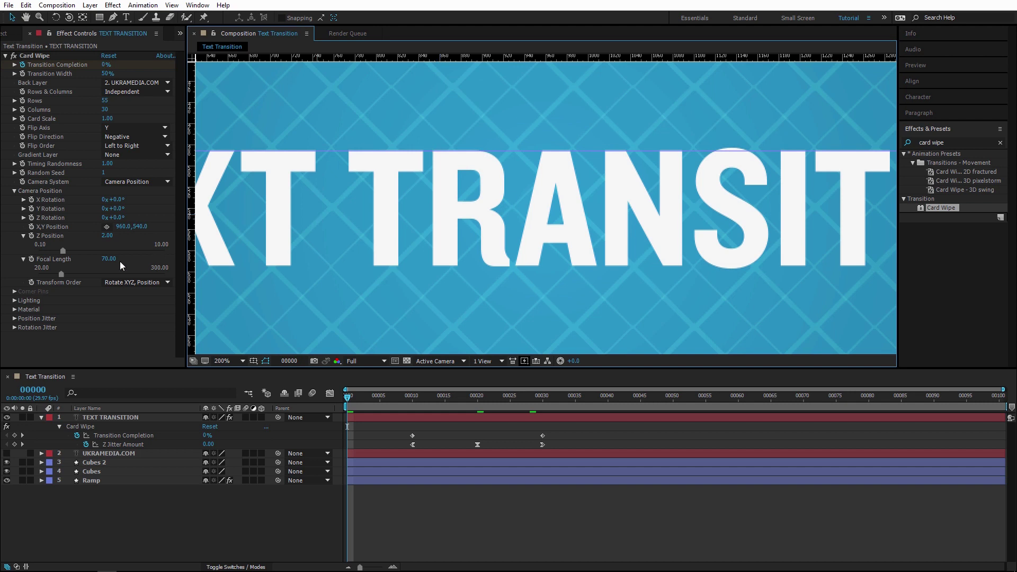
Set Card Wipe's camera Focal Length to 20
drag(109, 259, 104, 258)
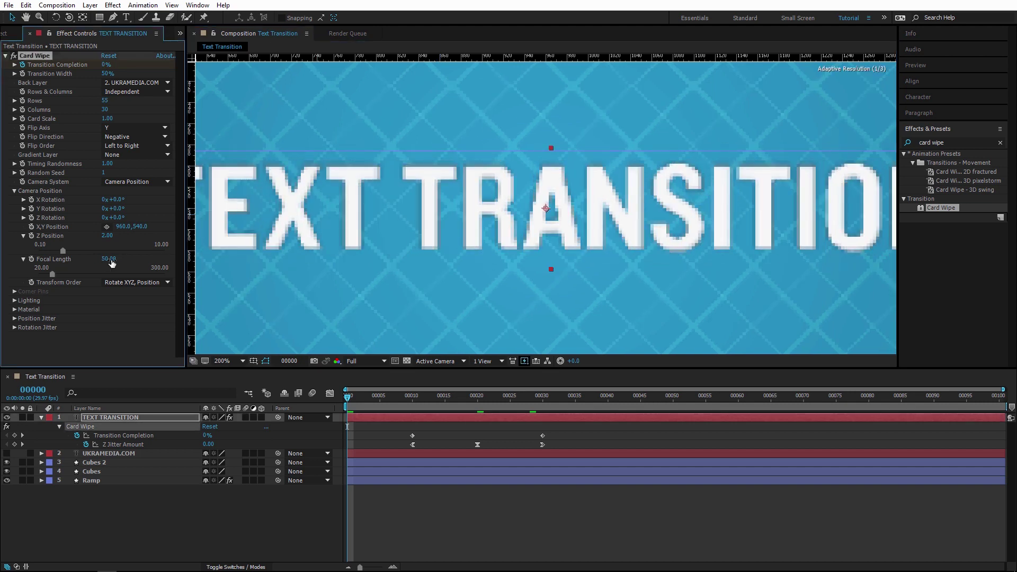
click(108, 259)
text(20)
key(Return)
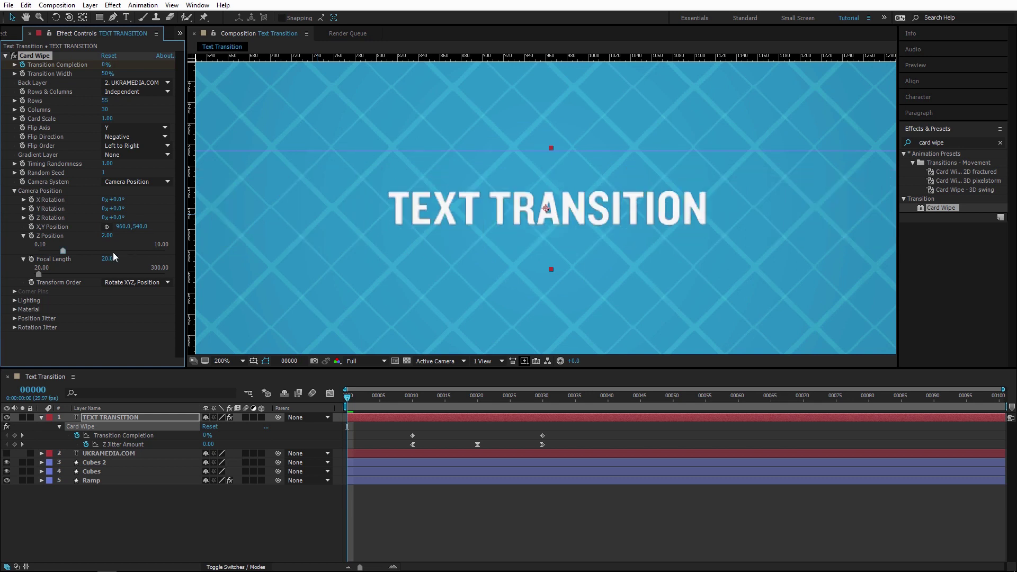
Set Card Wipe's camera Z Position to 0.572 to match the lettering to the guide, and compare with the effect off and on
mouse_move(108, 236)
mouse_down()
mouse_move(74, 240)
mouse_move(106, 236)
mouse_up()
click(105, 236)
text(1.572)
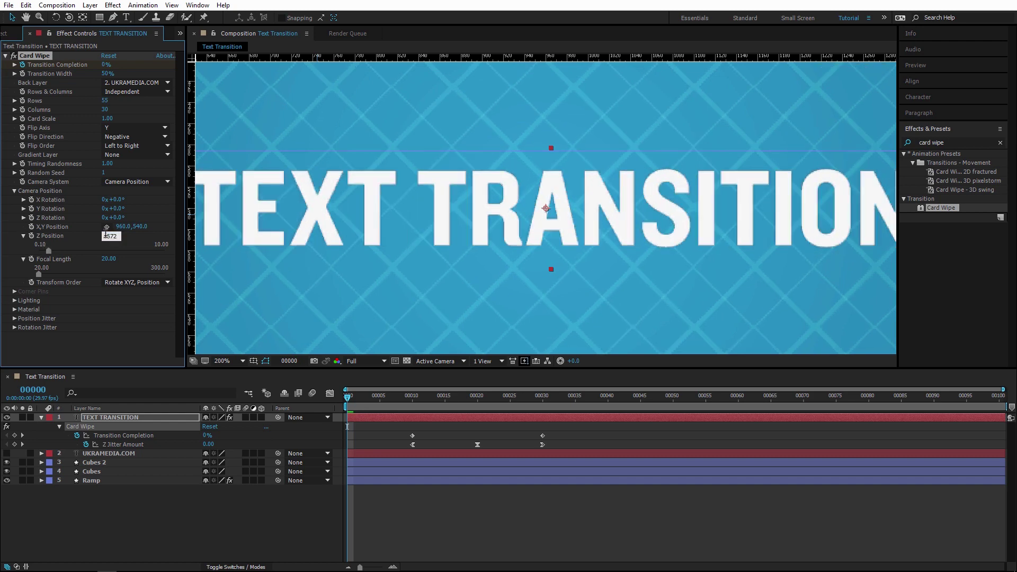
key(Return)
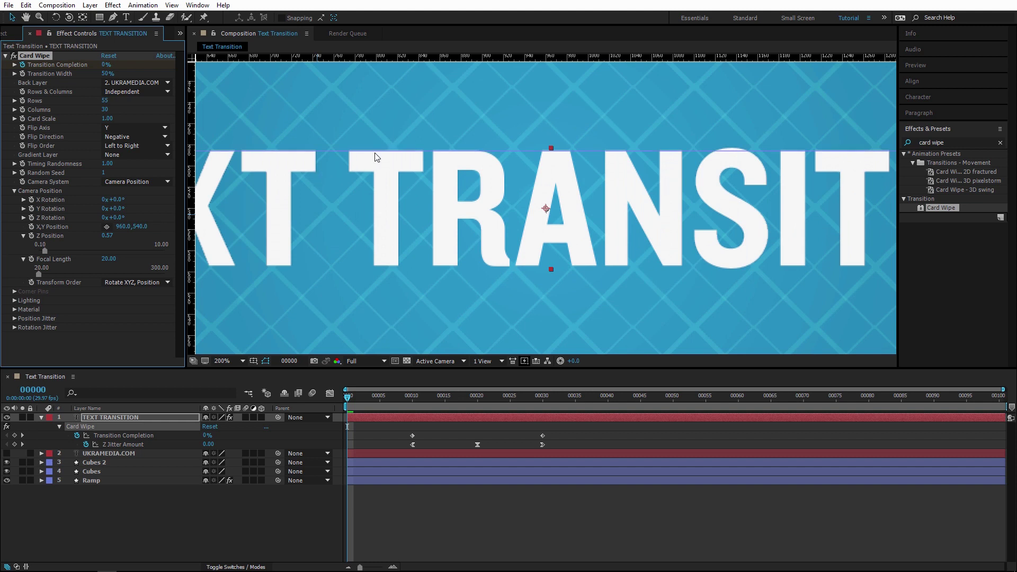
click(13, 56)
click(14, 56)
Hide the rulers and preview the card transition from the start of the whole composition
click(208, 502)
key(ctrl+r)
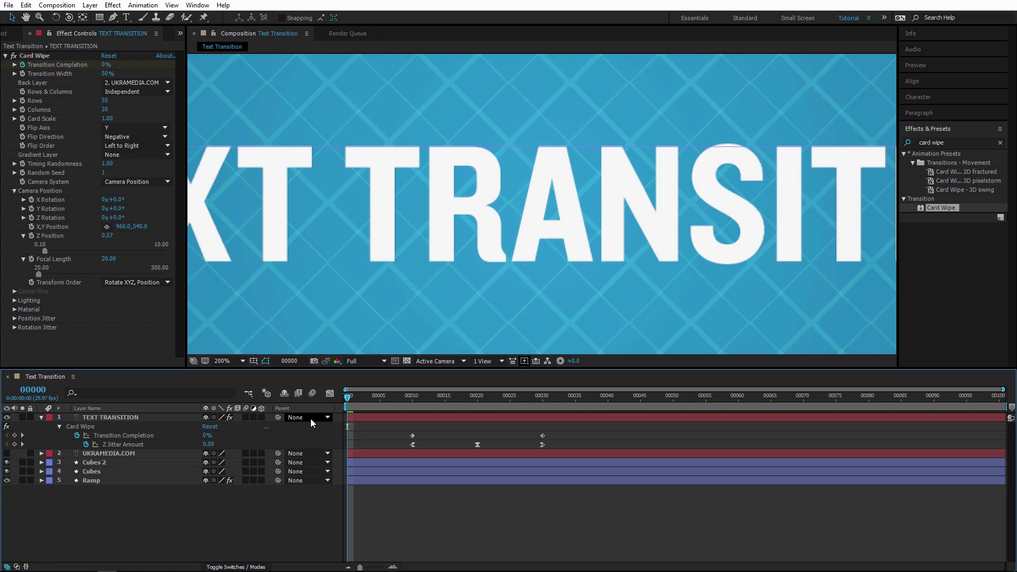
scroll(475, 185, down, 4)
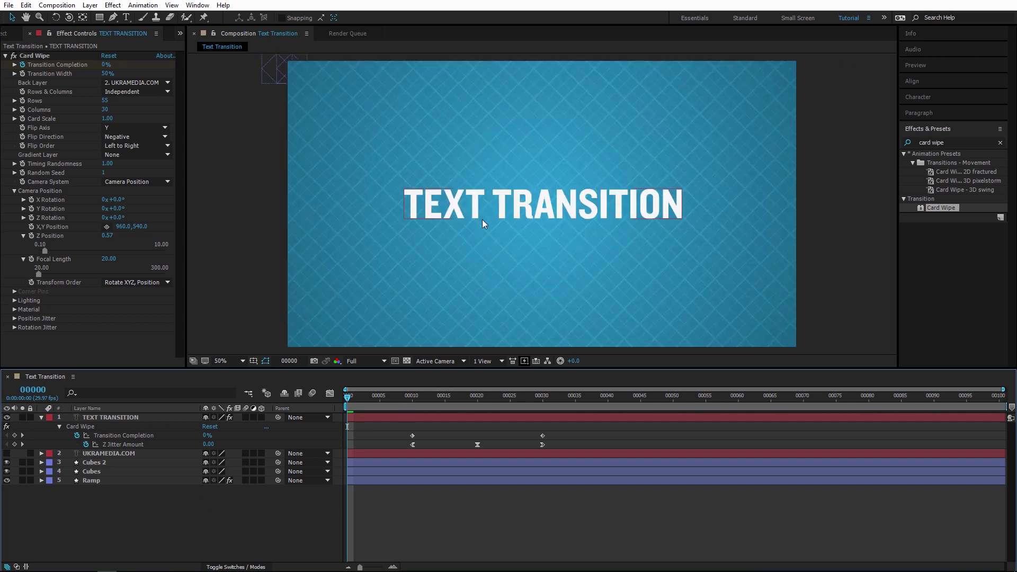
drag(407, 394, 332, 414)
key(space)
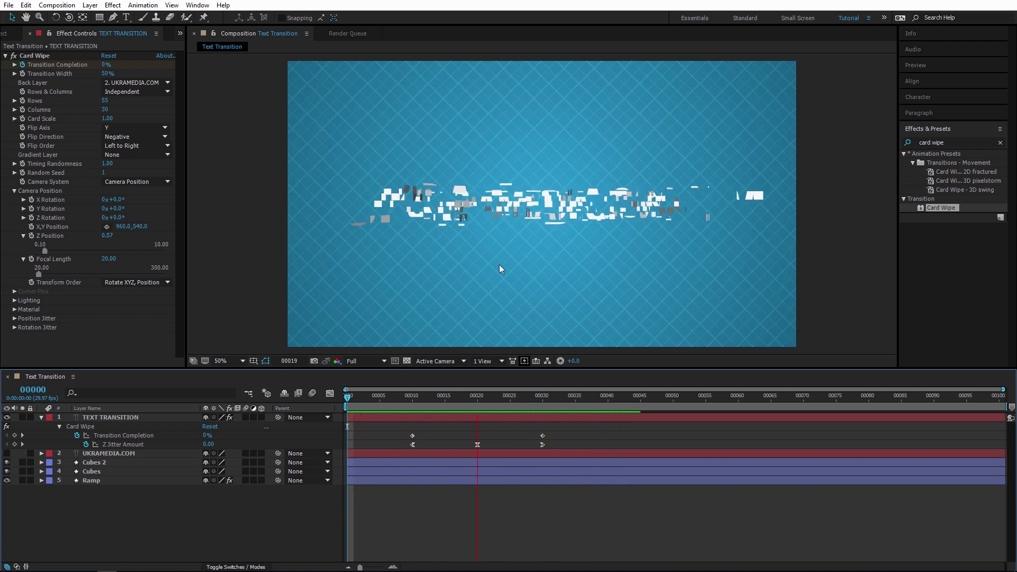
At frame 10, try out the Camera Position Y Rotation, return it to 0° and keyframe it
click(432, 395)
drag(426, 403, 416, 405)
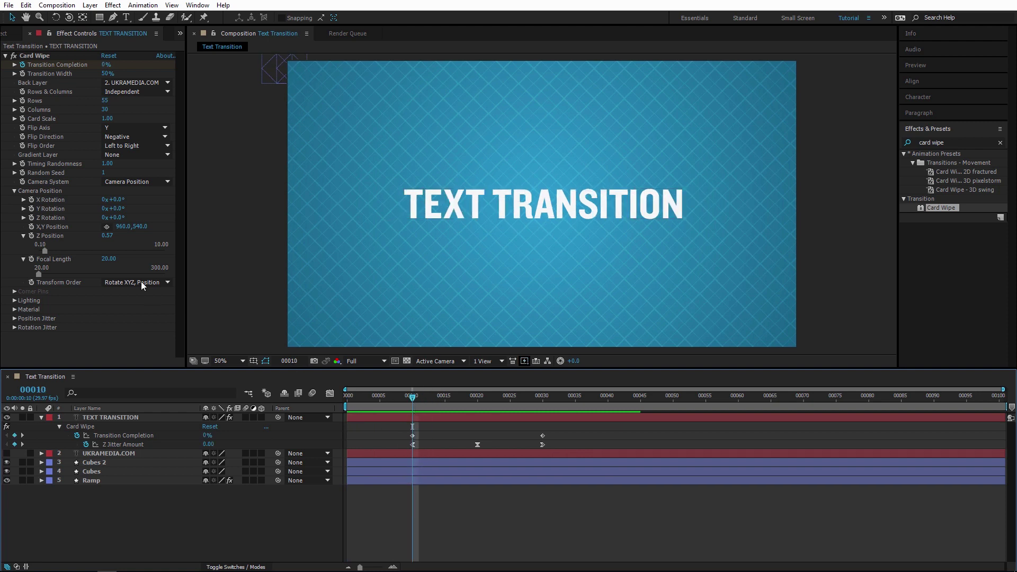
click(23, 259)
click(23, 235)
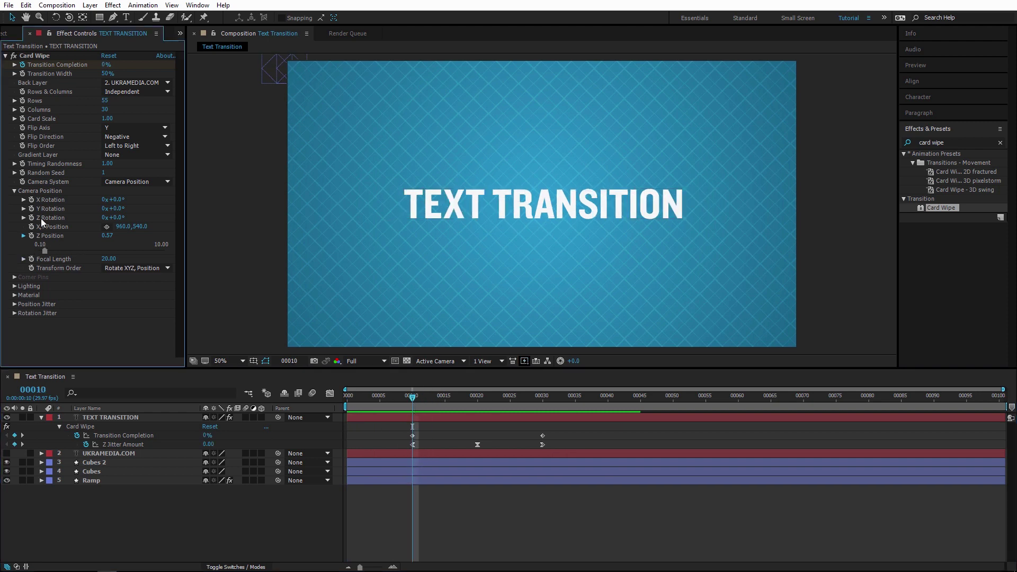
drag(114, 212, 138, 211)
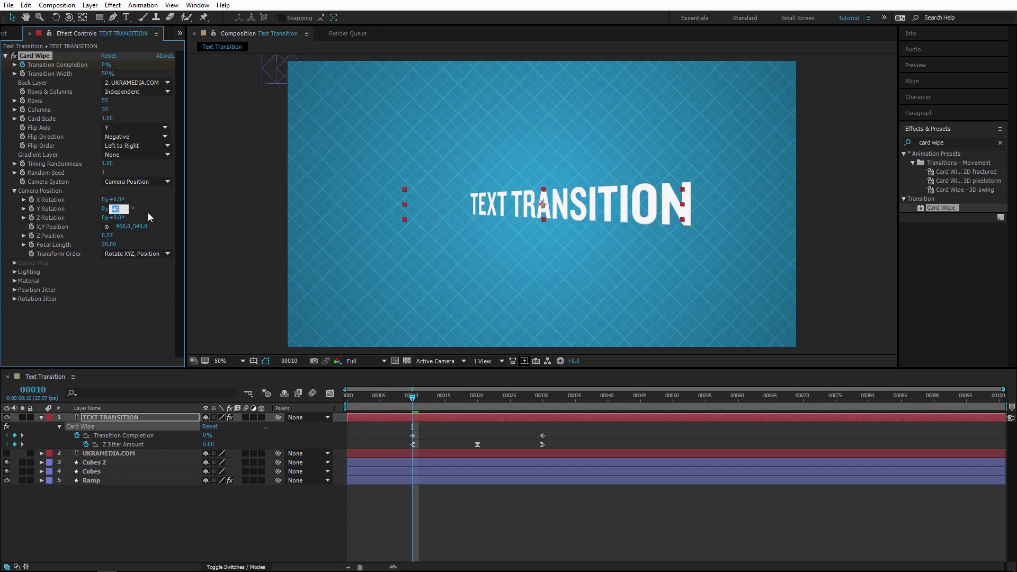
text(0)
key(Return)
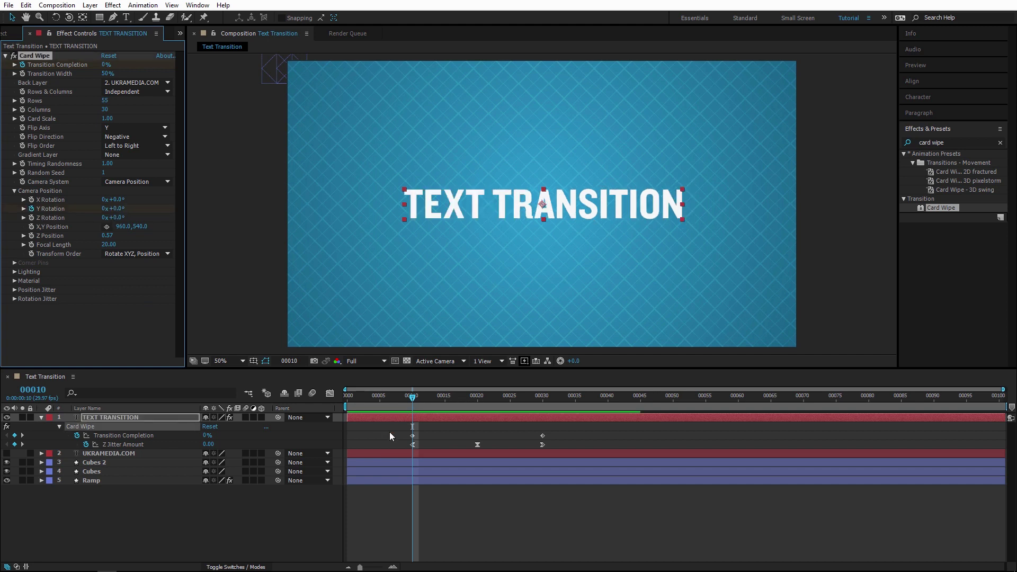
Reveal the keyframed properties of TEXT TRANSITION and add a Y Rotation keyframe of 1x+0.0° on frame 30
click(431, 418)
key(u)
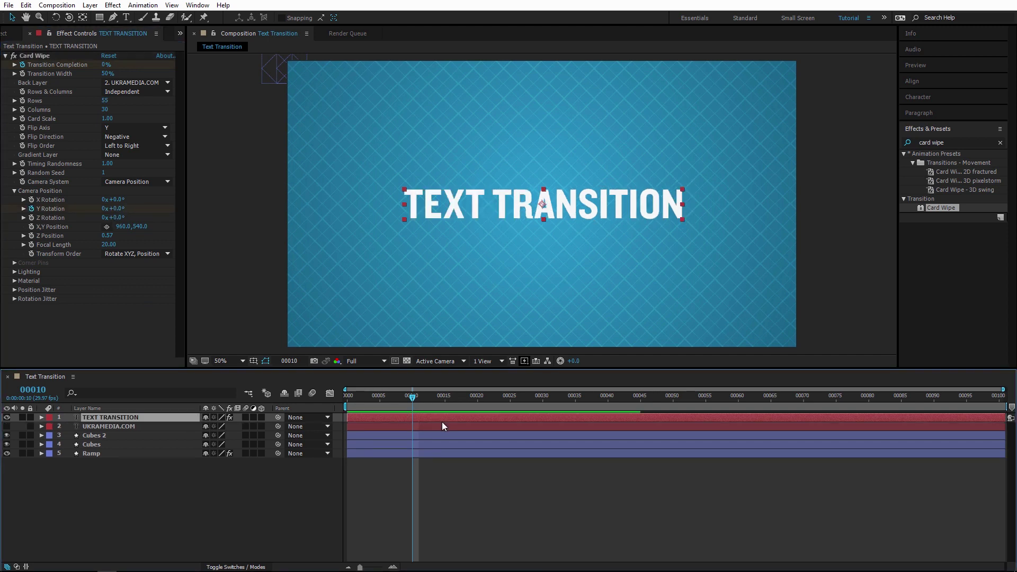
key(u)
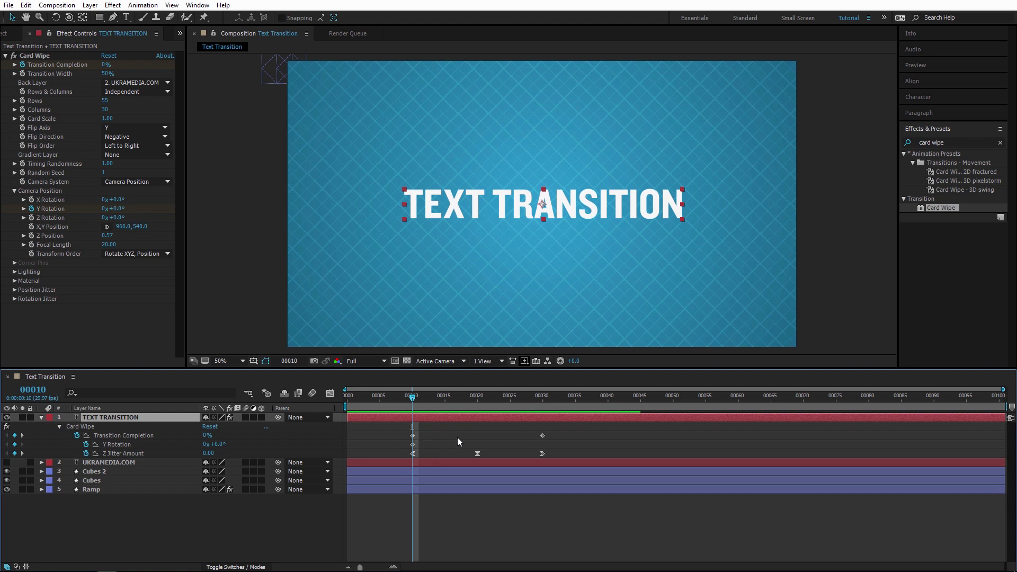
click(544, 401)
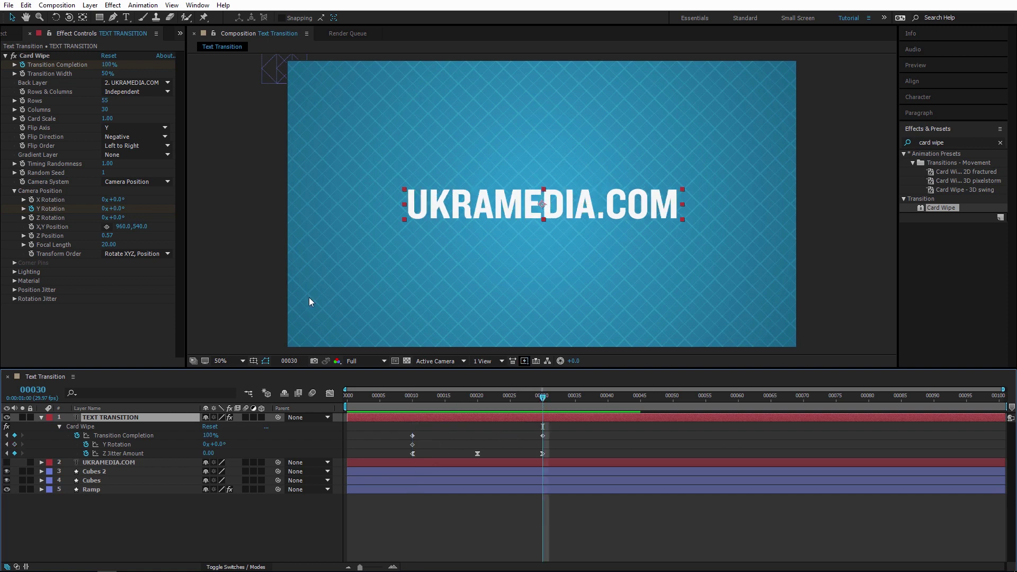
click(105, 208)
text(1)
key(Return)
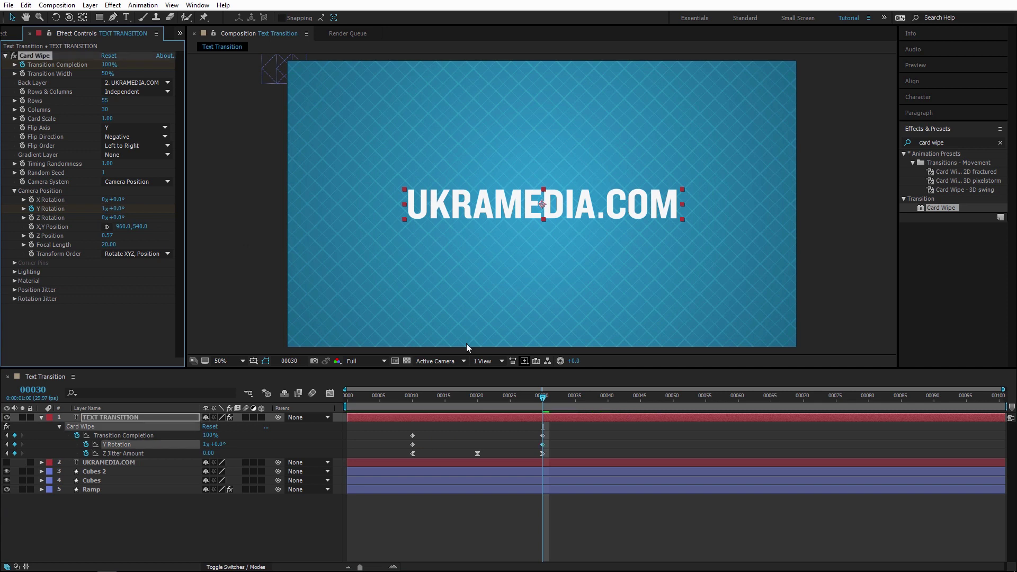
Scrub the rotation, apply Easy Ease Out to the frame 10 Y Rotation keyframe, and make the frame 30 Z Jitter Amount keyframe linear
drag(421, 397, 540, 395)
click(432, 404)
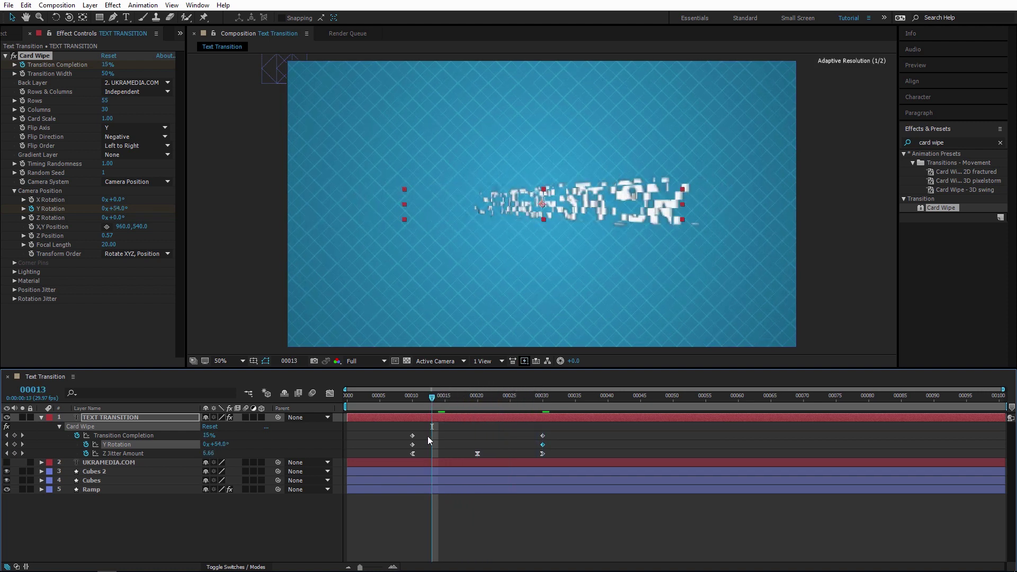
click(412, 445)
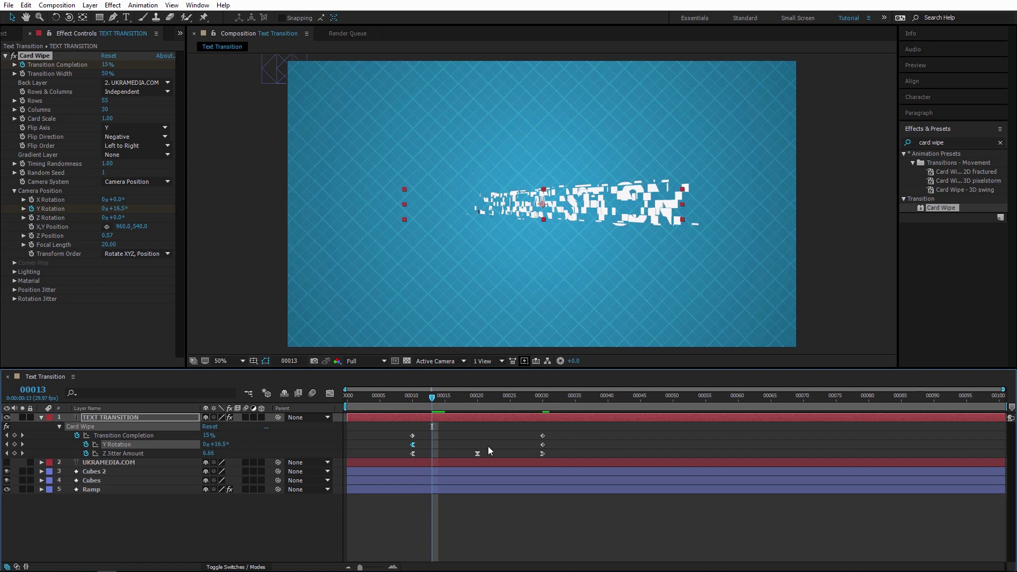
click(538, 405)
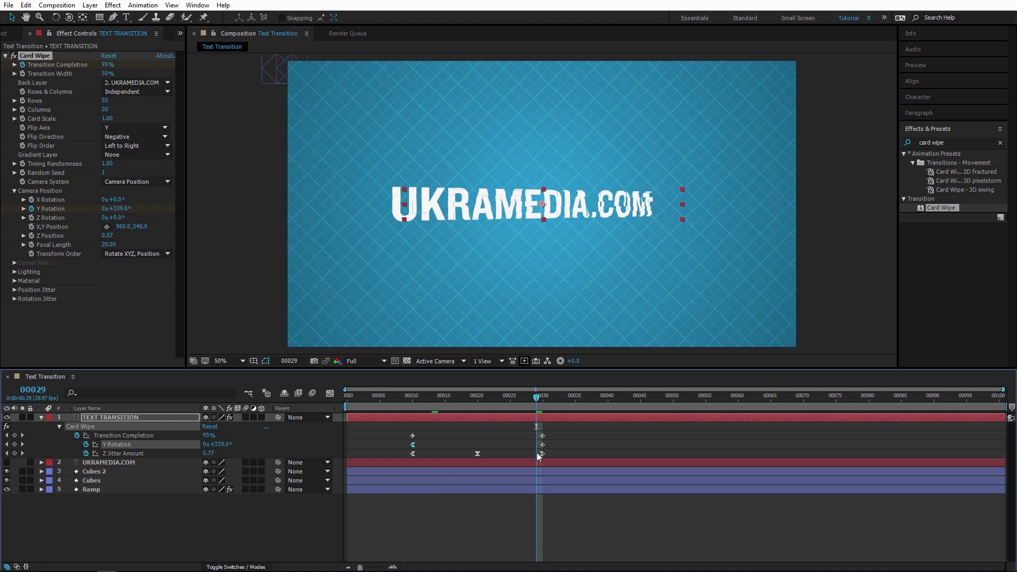
ctrl+click(542, 453)
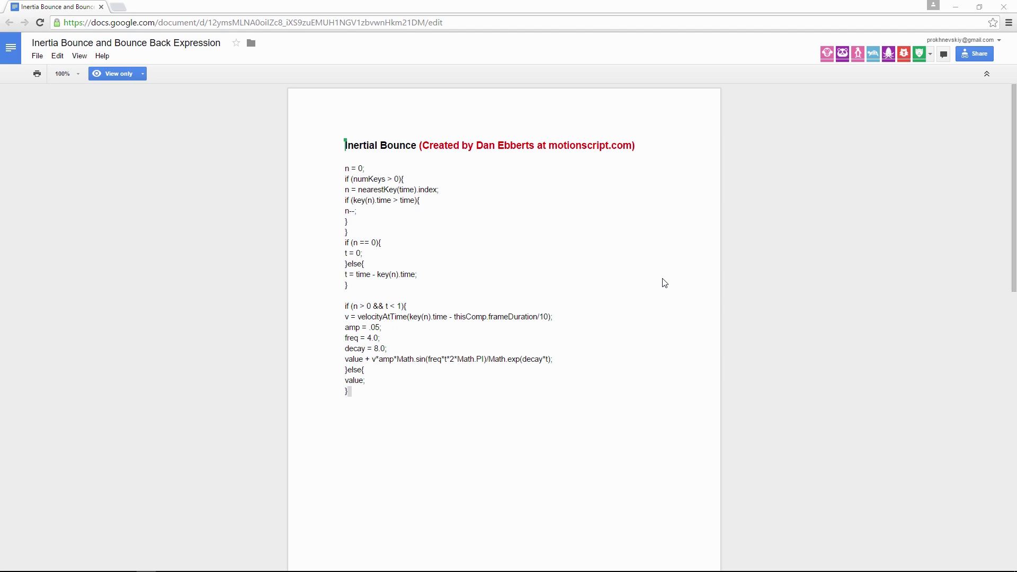
Look through the shared expressions document and select the complete Inertial Bounce expression code for copying
scroll(640, 286, down, 9)
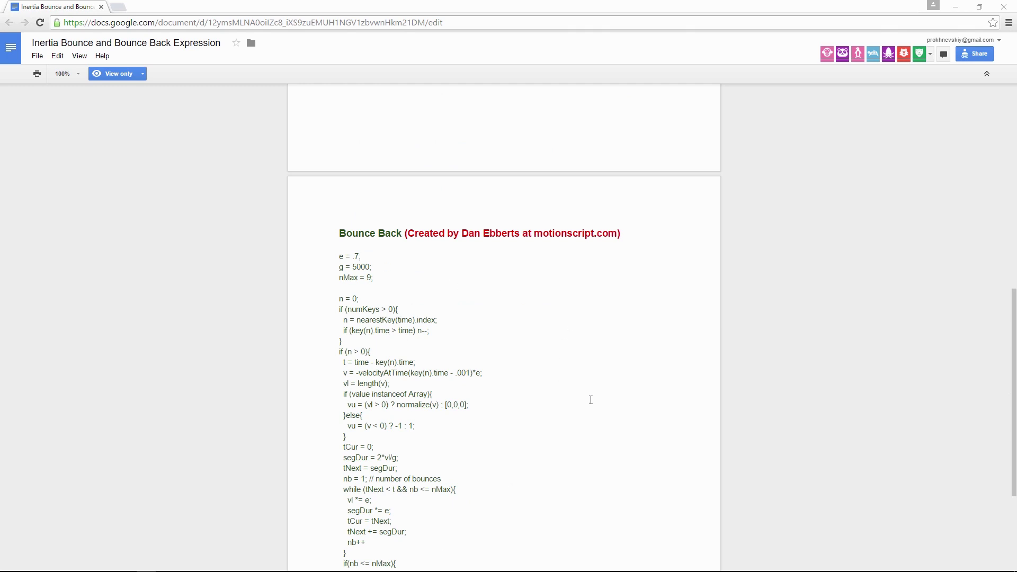
scroll(590, 399, up, 9)
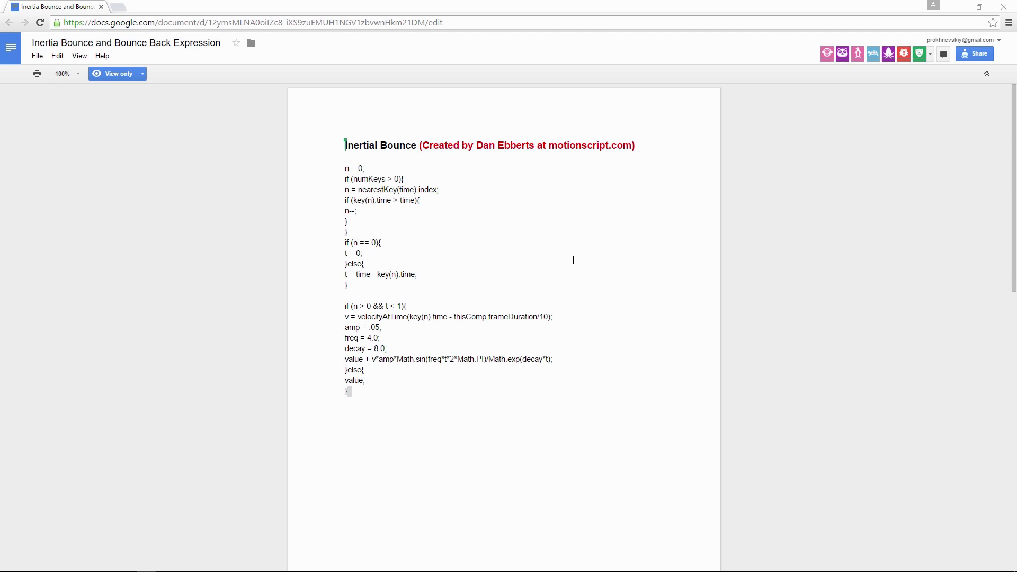
drag(350, 392, 344, 165)
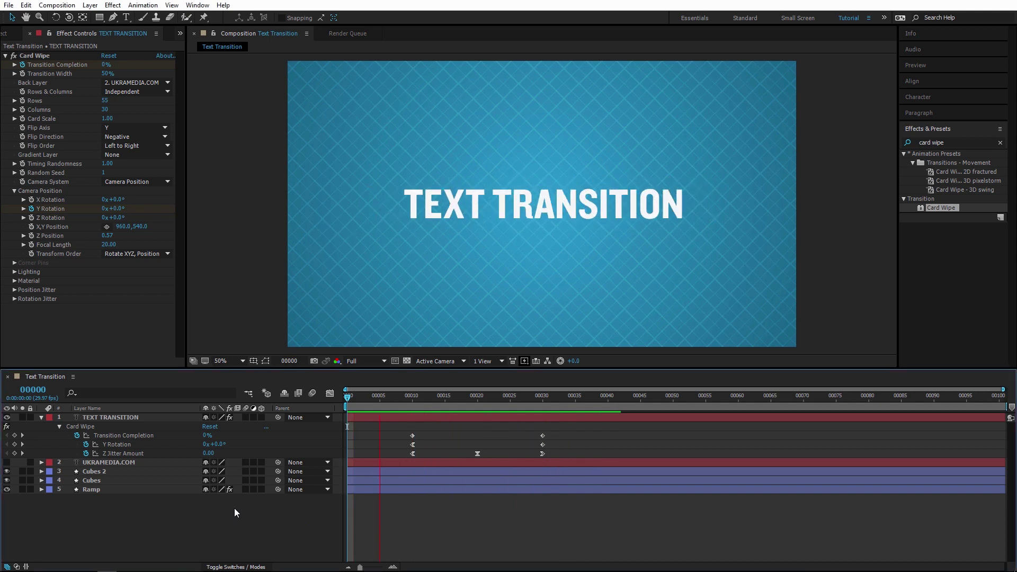
Add an expression to the Card Wipe Y Rotation with the copied Inertial Bounce code, set freq to 2.0 and adjust the decay
click(405, 396)
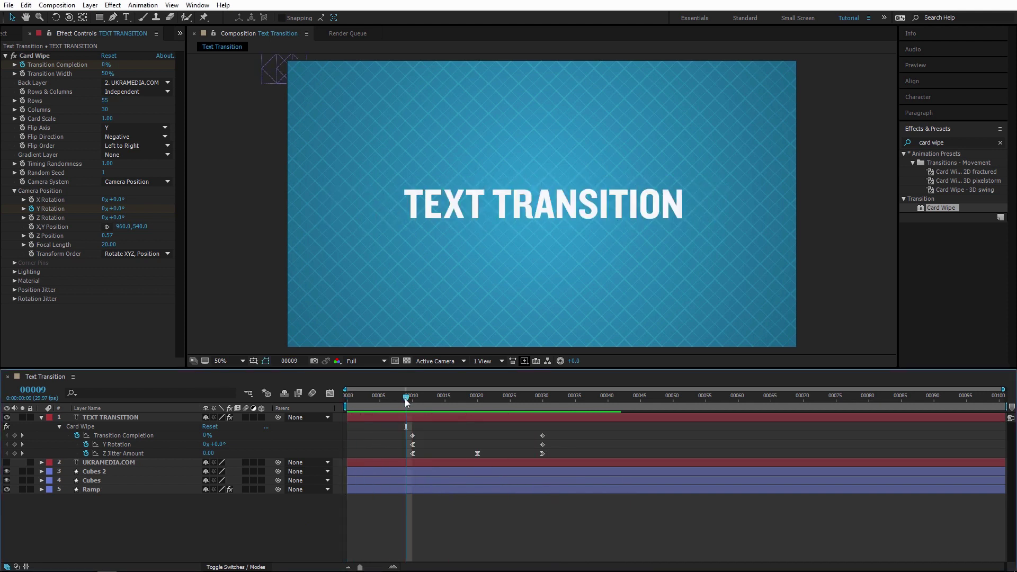
alt+click(86, 445)
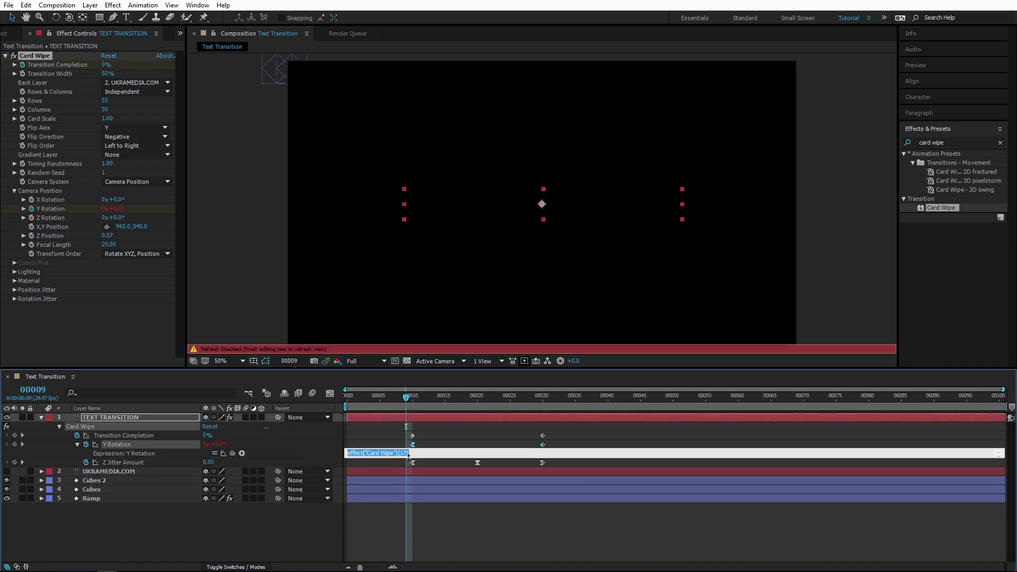
key(ctrl+v)
drag(428, 458, 427, 542)
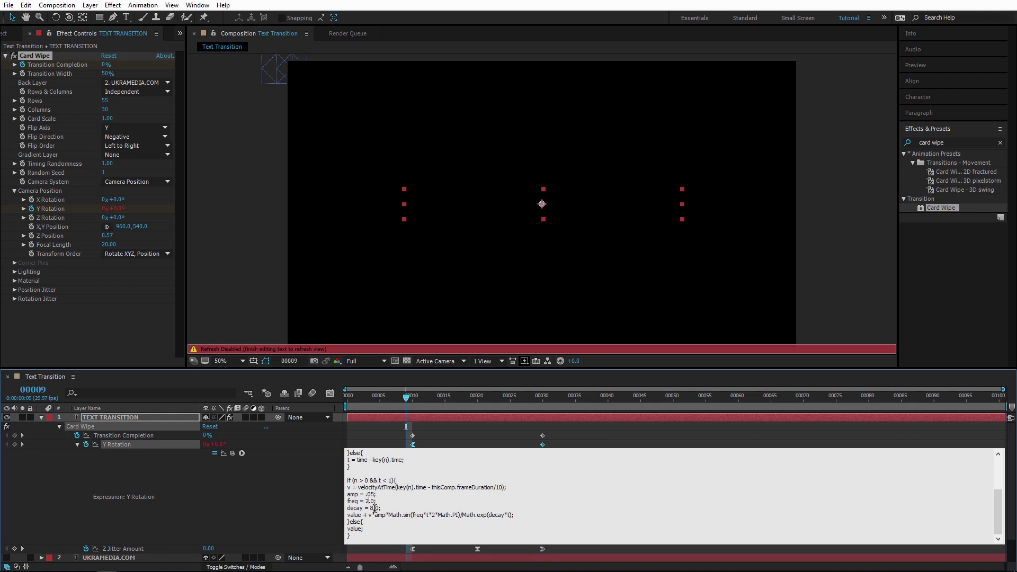
drag(373, 509, 371, 509)
click(372, 509)
click(307, 506)
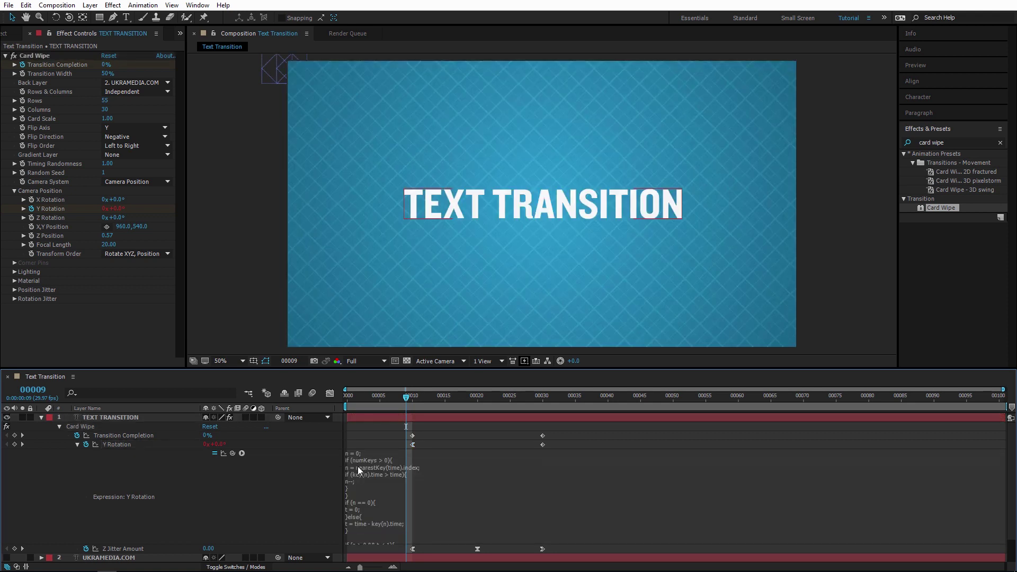
Collapse the Y Rotation expression and preview the bouncing transition from the first frame
click(76, 445)
key(Home)
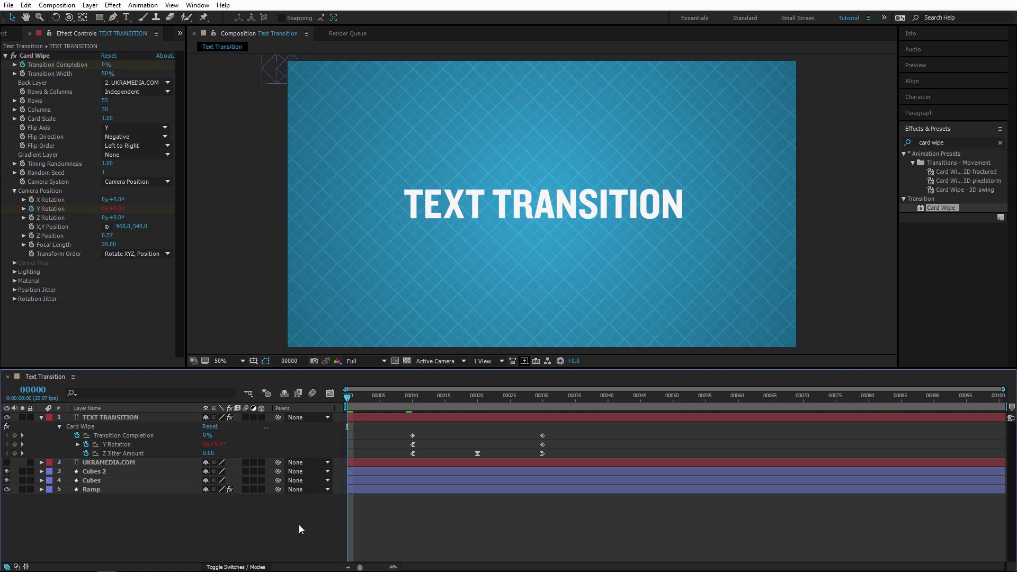
key(space)
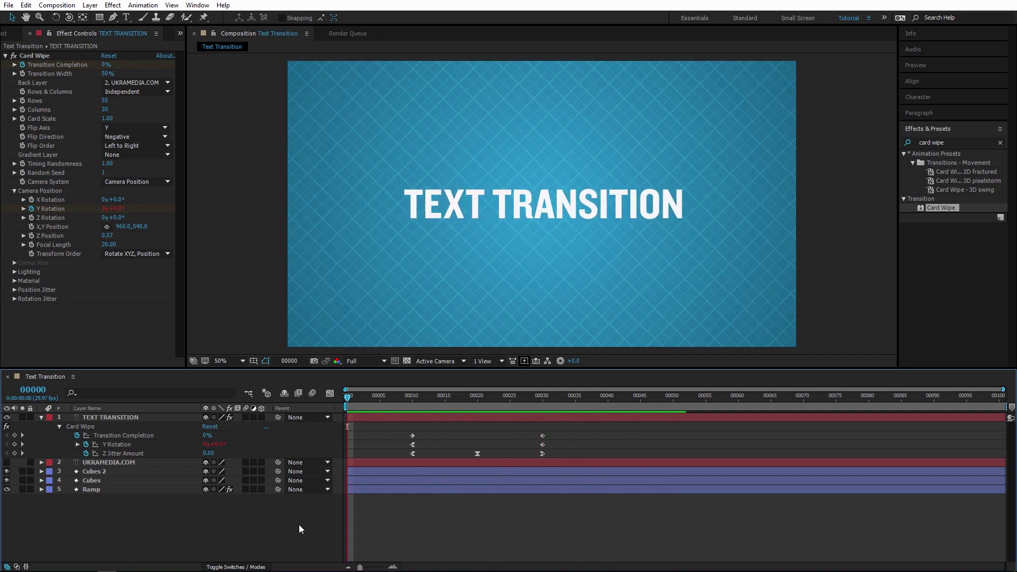
key(space)
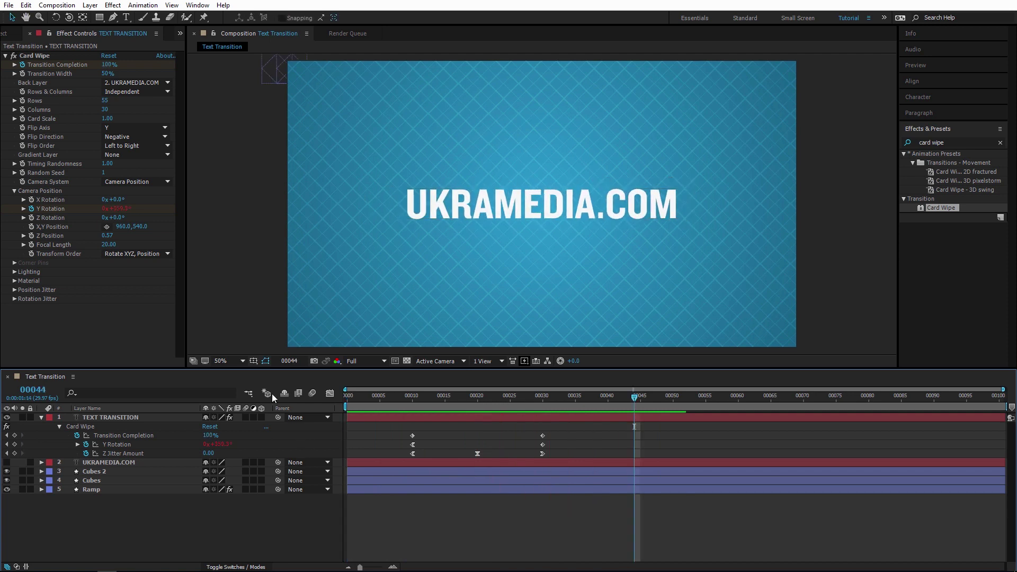
Enable motion blur for the composition and all five layers, and scrub through the middle of the transition to check it
click(312, 394)
drag(490, 397, 482, 399)
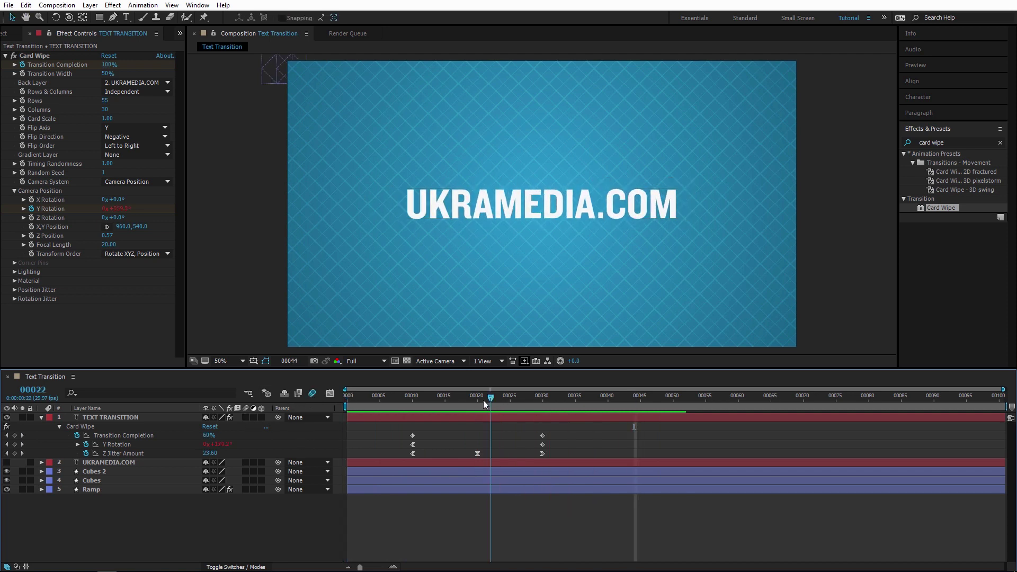
drag(246, 419, 247, 490)
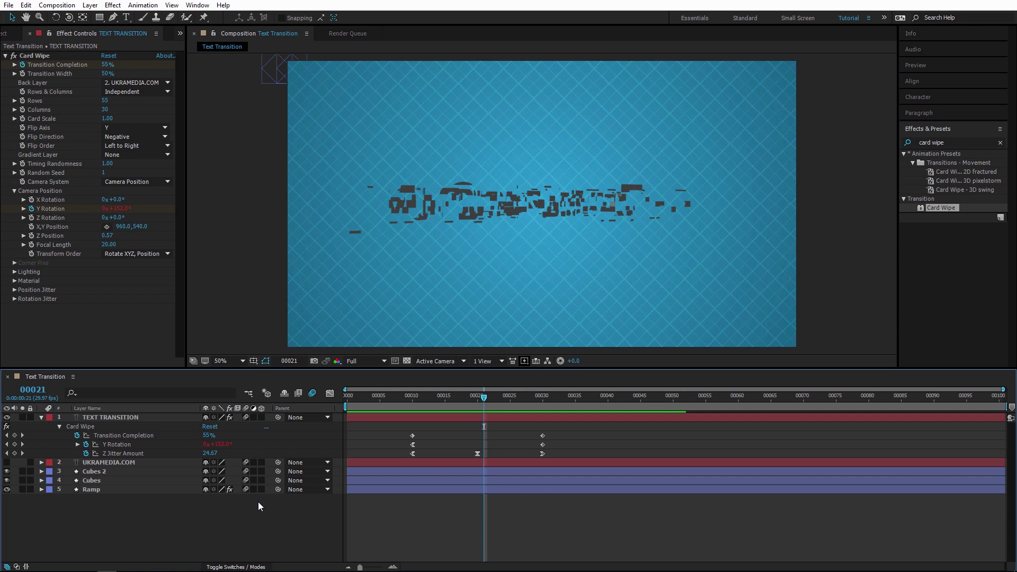
drag(483, 397, 503, 400)
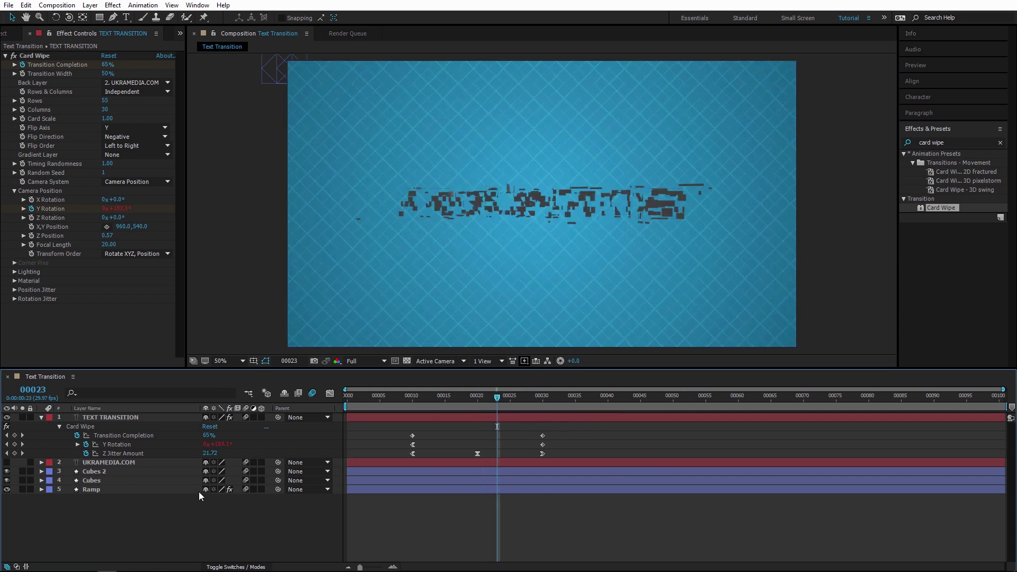
Collapse TEXT TRANSITION and pre-compose all five layers as Pre-comp 1, moving all attributes into the new composition
click(41, 418)
click(90, 417)
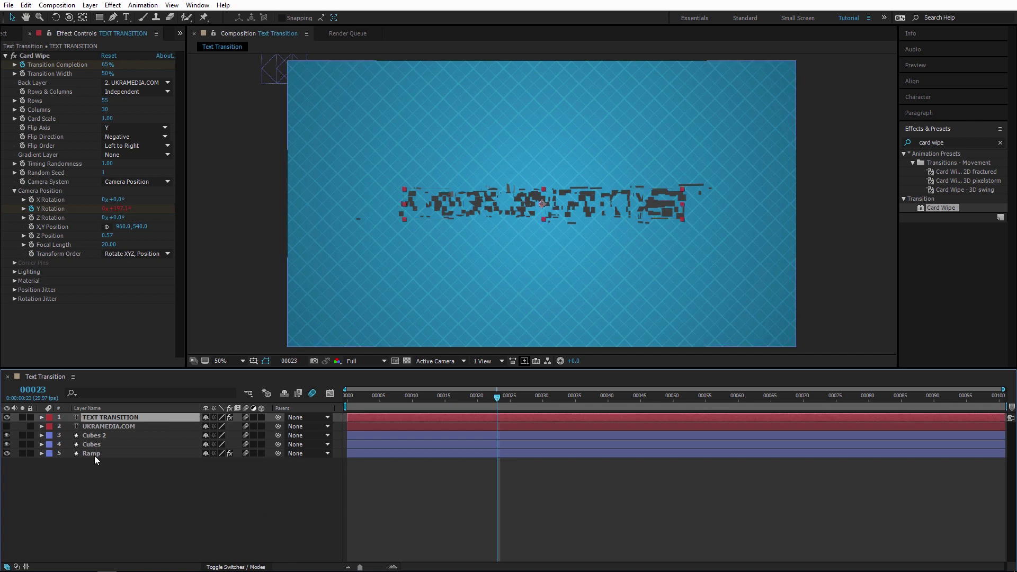
shift+click(94, 453)
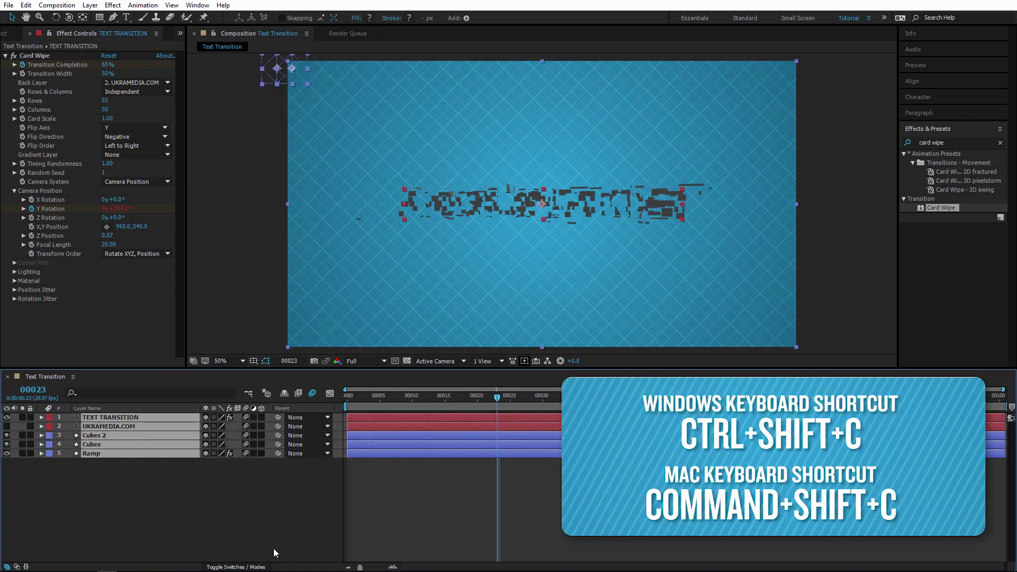
key(ctrl+shift+c)
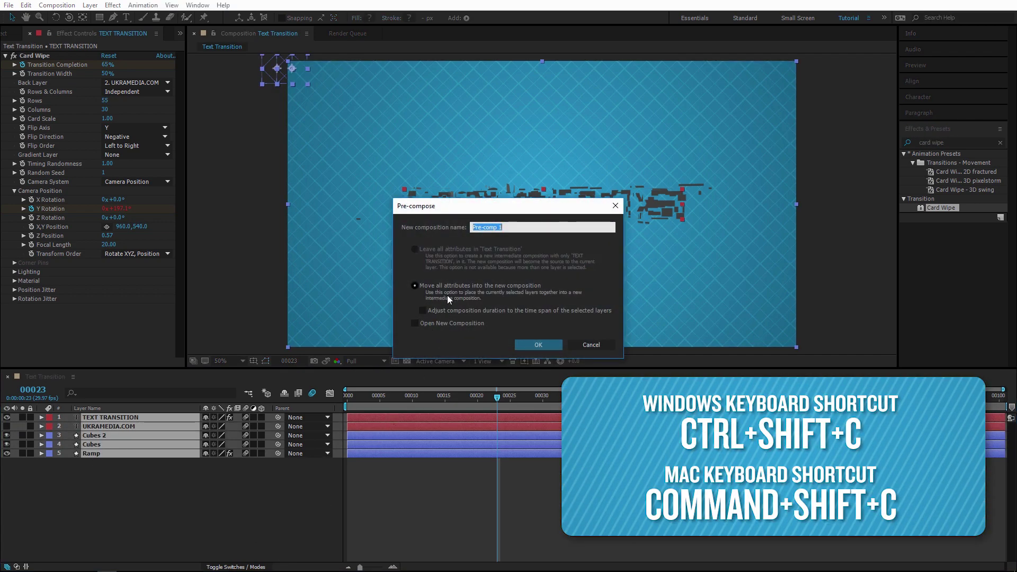
click(542, 346)
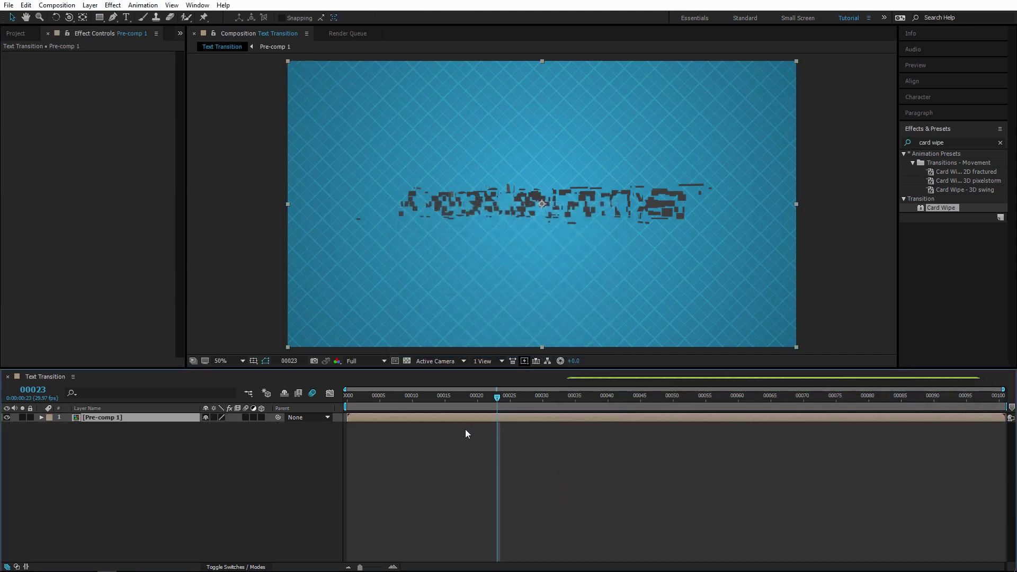
Search the effects for "pixel" and apply Pixel Motion Blur to the Pre-comp 1 layer
click(949, 143)
key(shift+Left)
key(shift+Left)
key(shift+Left)
key(shift+Left)
key(shift+Left)
key(shift+Left)
key(shift+Left)
key(shift+Left)
key(shift+Left)
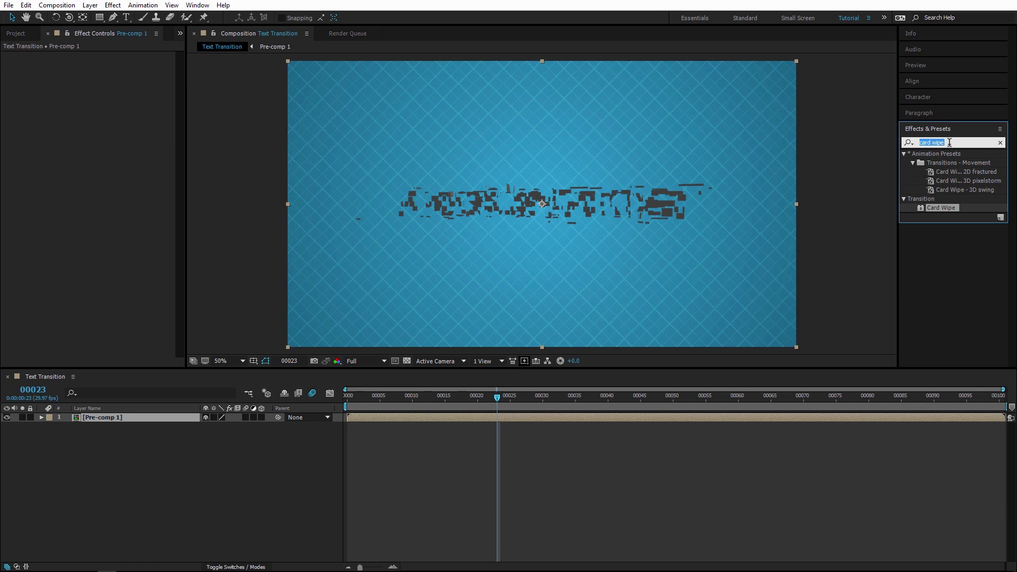
text(pixel)
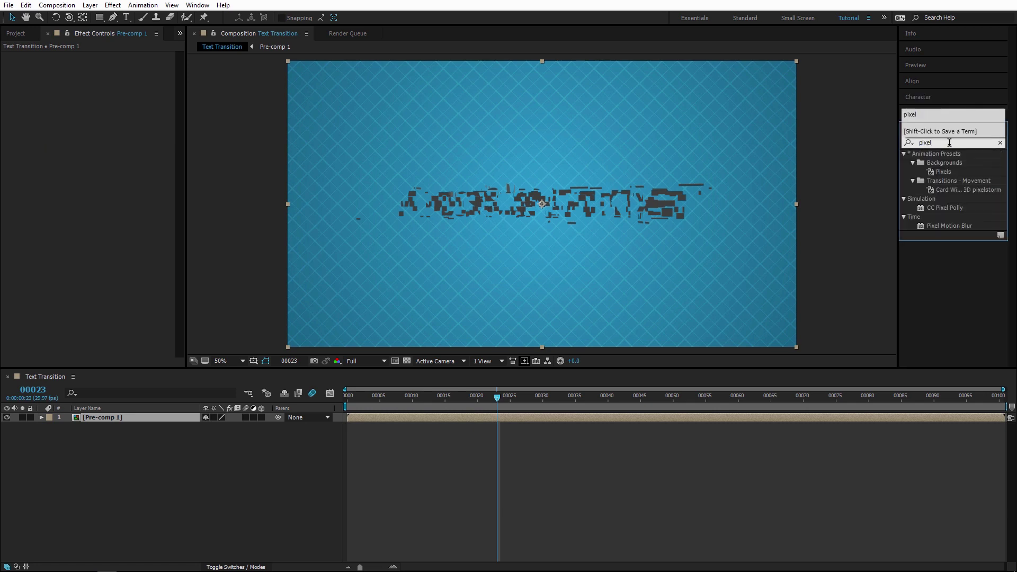
drag(960, 224, 528, 417)
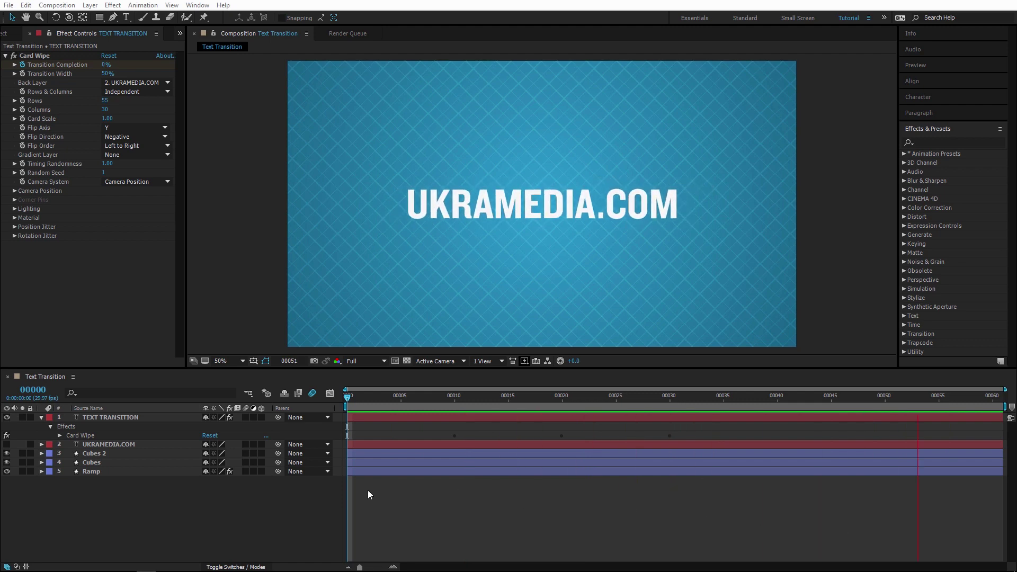
Save the Card Wipe effect of TEXT TRANSITION as an animation preset named Text Transition in the User Presets folder
click(35, 55)
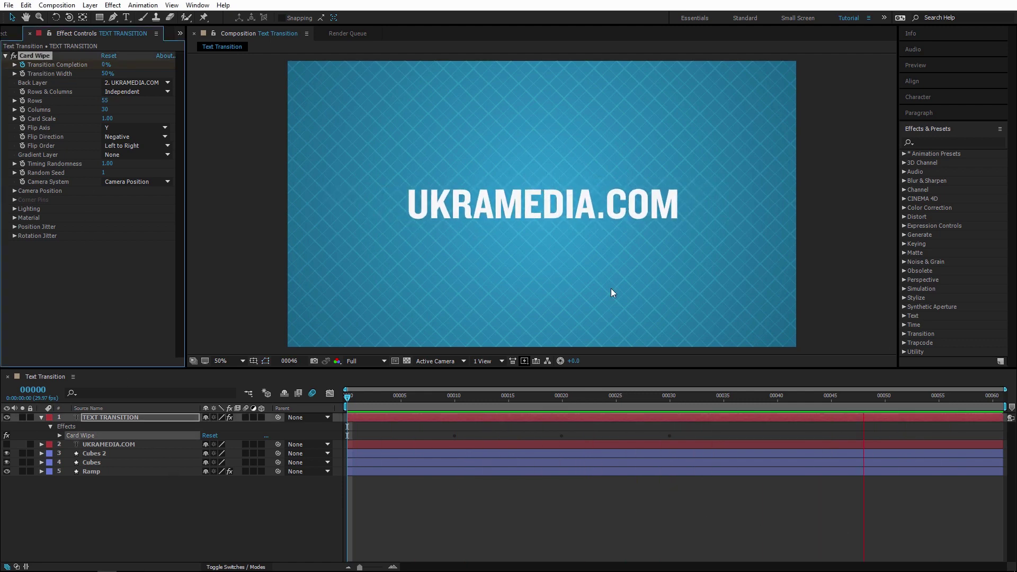
click(1000, 360)
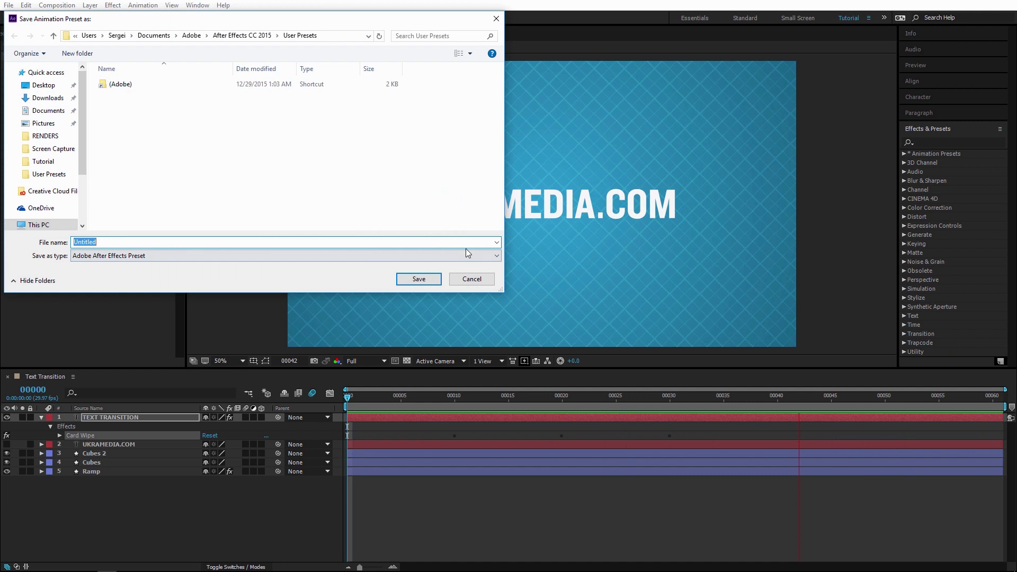
text(Text Transition)
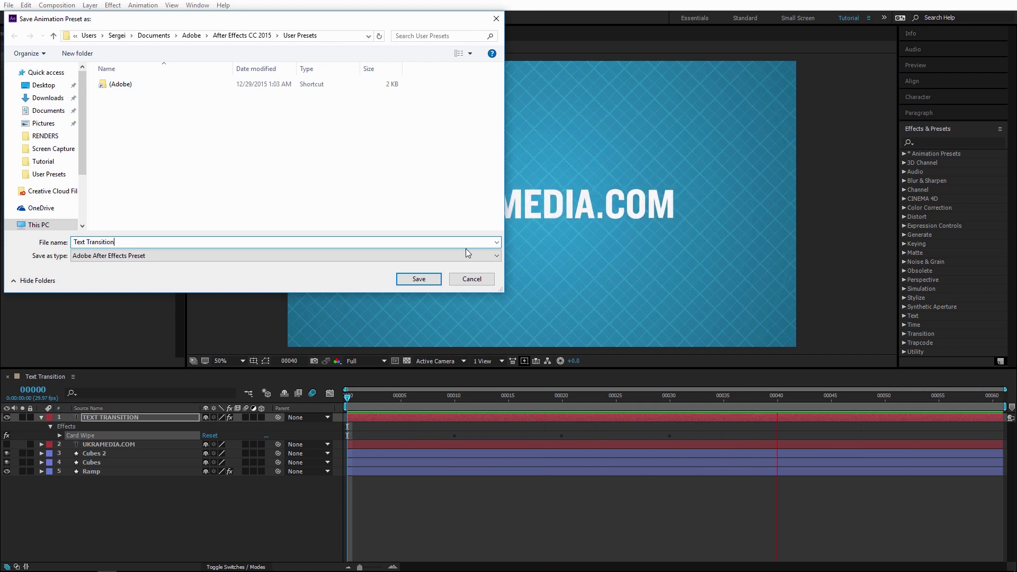
key(Return)
Remove all effects from the TEXT TRANSITION layer
click(445, 396)
click(387, 418)
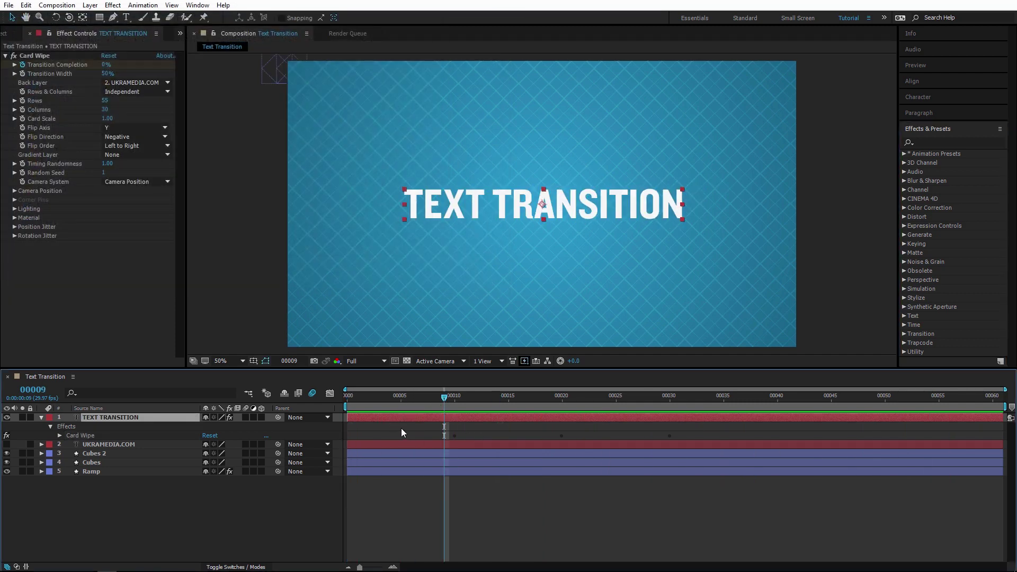
key(ctrl+shift+e)
At frame 10, find the Text Transition preset with "text", apply it to the TEXT TRANSITION layer and scrub to frame 43
drag(464, 396, 327, 414)
key(shift+Page_Down)
click(495, 508)
click(472, 419)
click(938, 142)
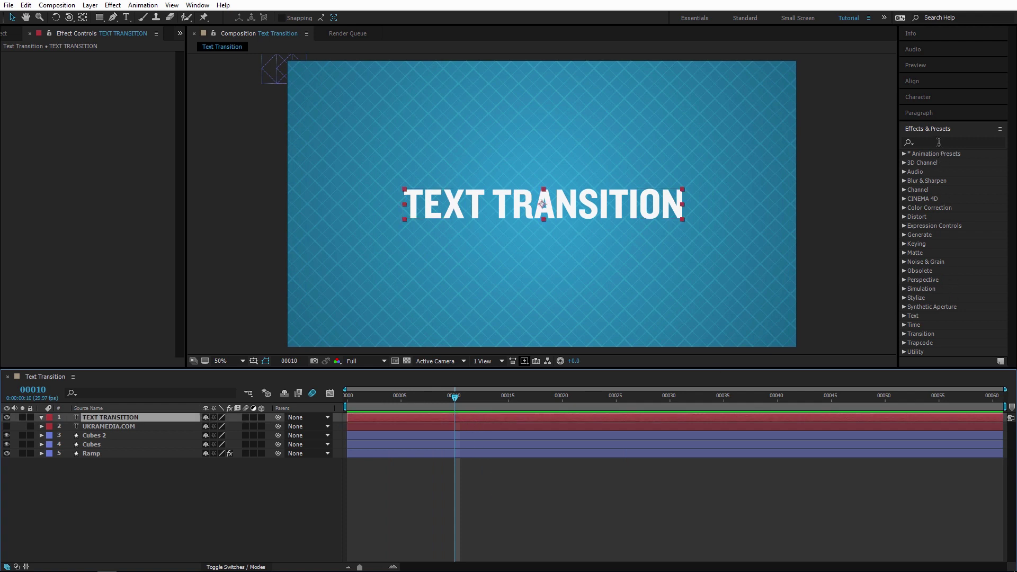
text(text)
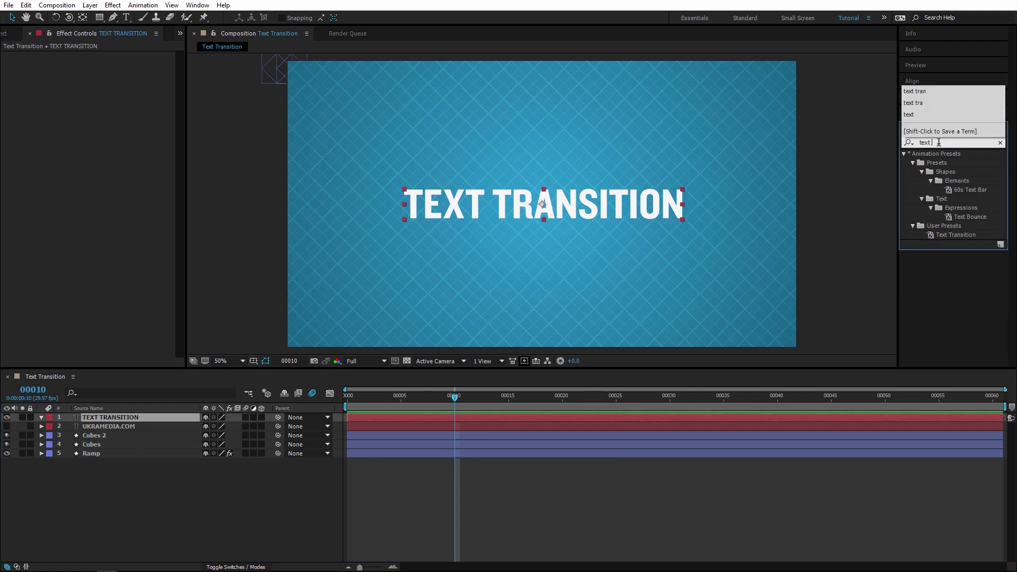
double_click(966, 234)
drag(459, 396, 805, 404)
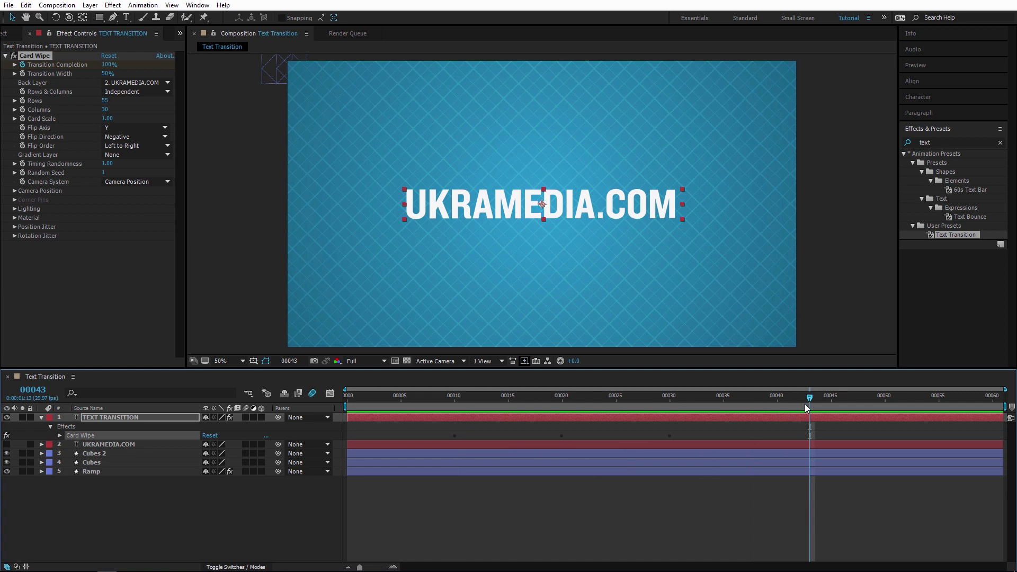